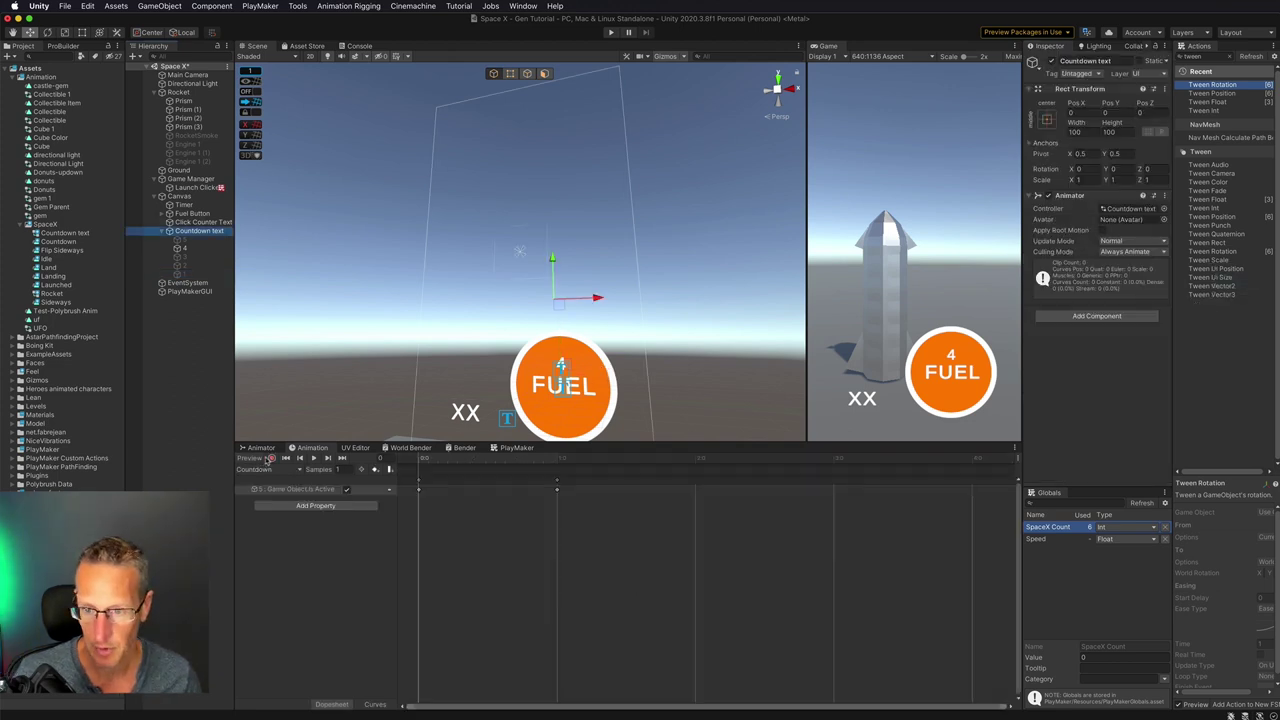
Step: In the Countdown clip, key frame 2 with number 4 hidden and number 3 active
left_click(555, 458)
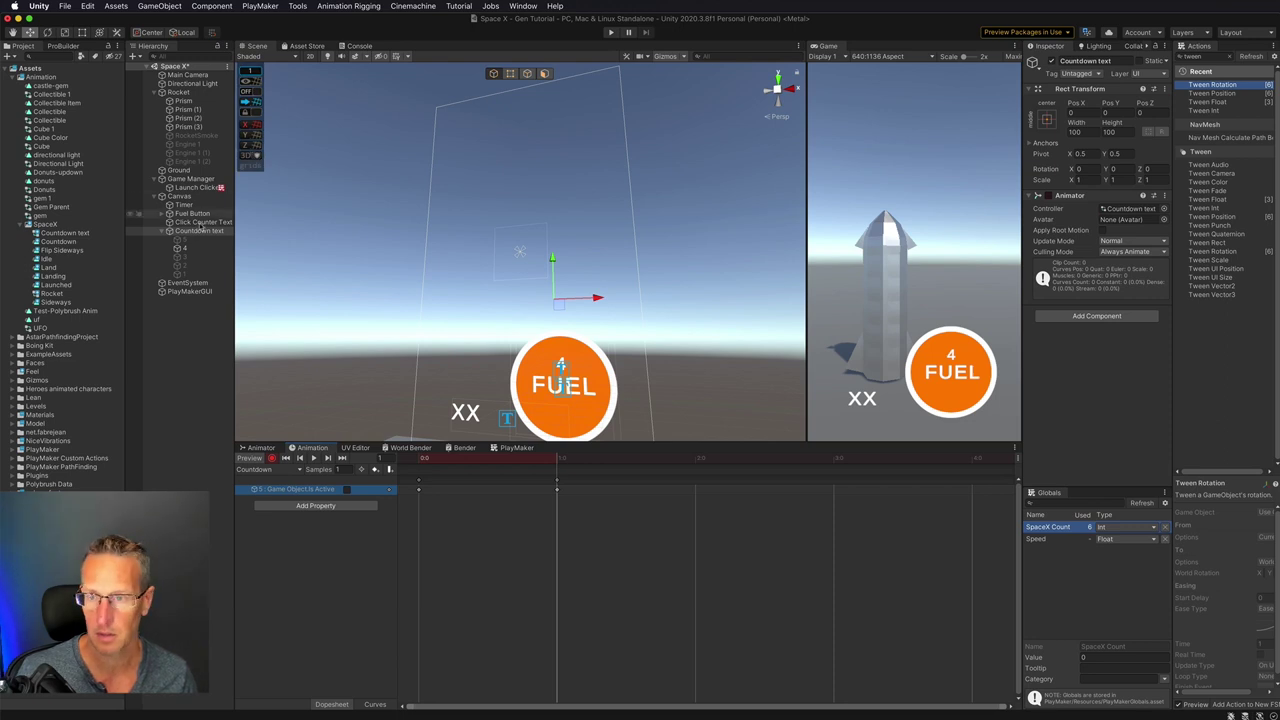
left_click(180, 240)
left_click_drag(475, 465, 410, 461)
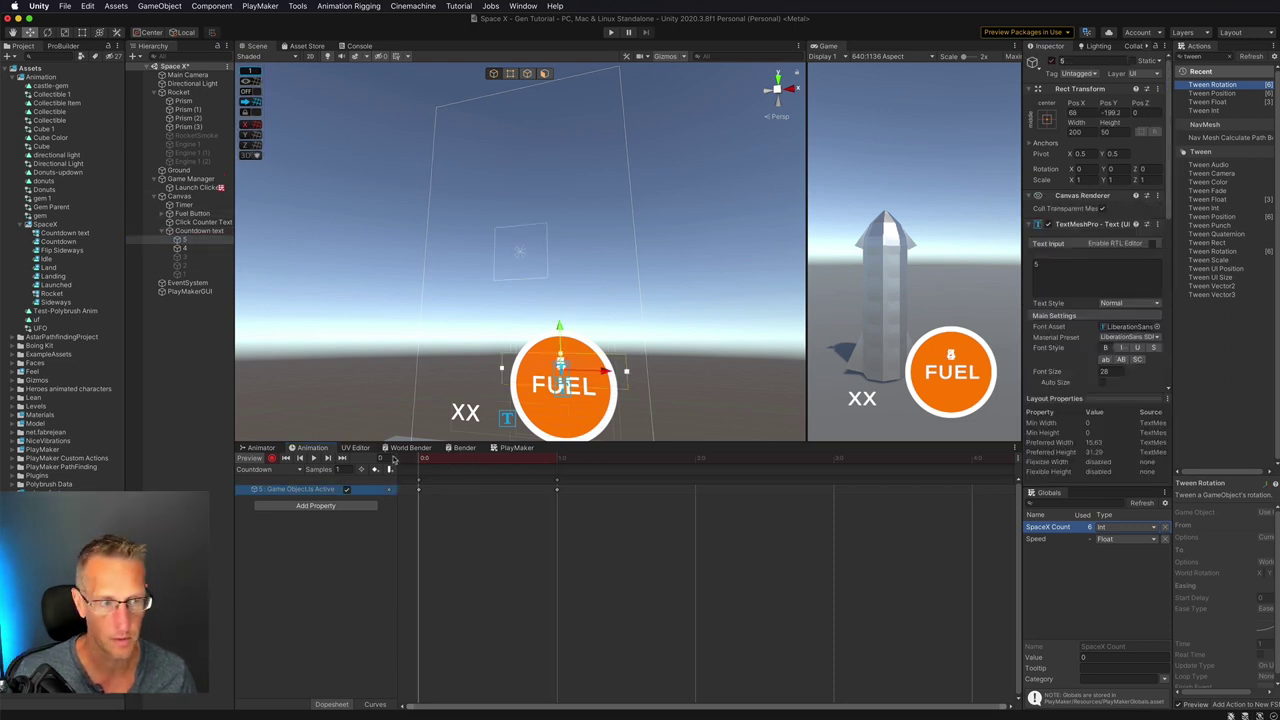
left_click_drag(453, 459, 512, 460)
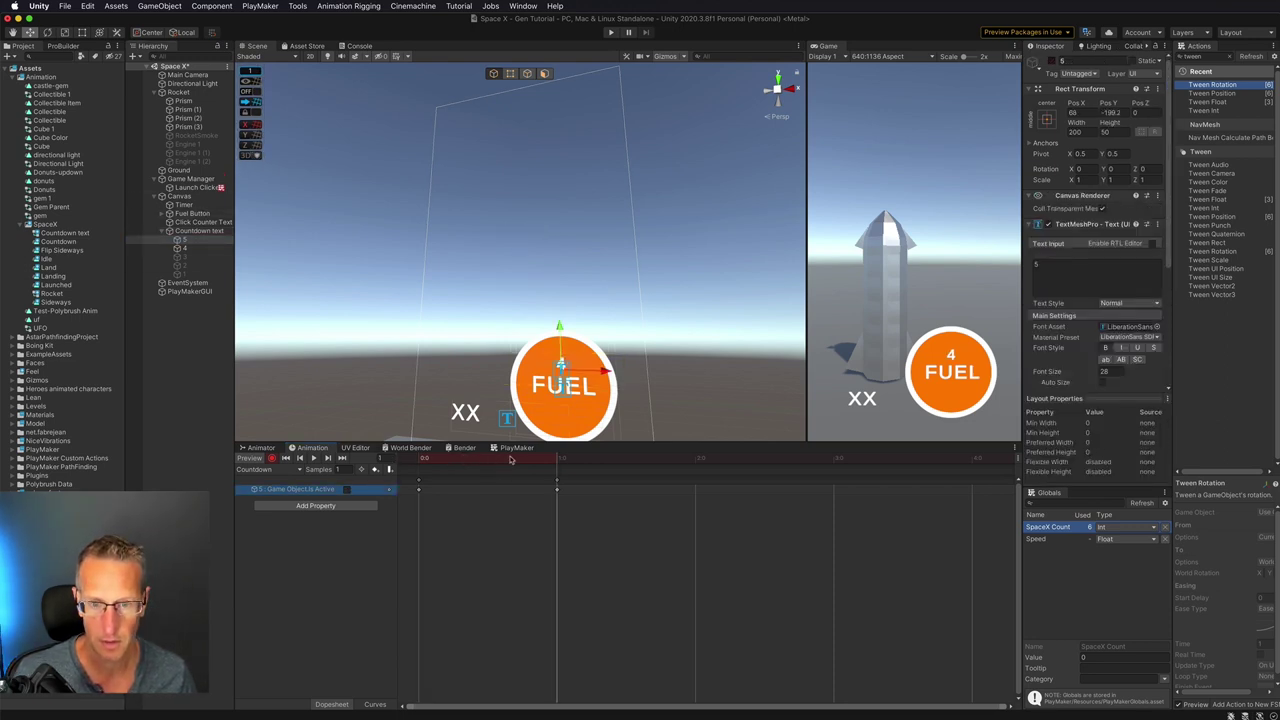
left_click(667, 462)
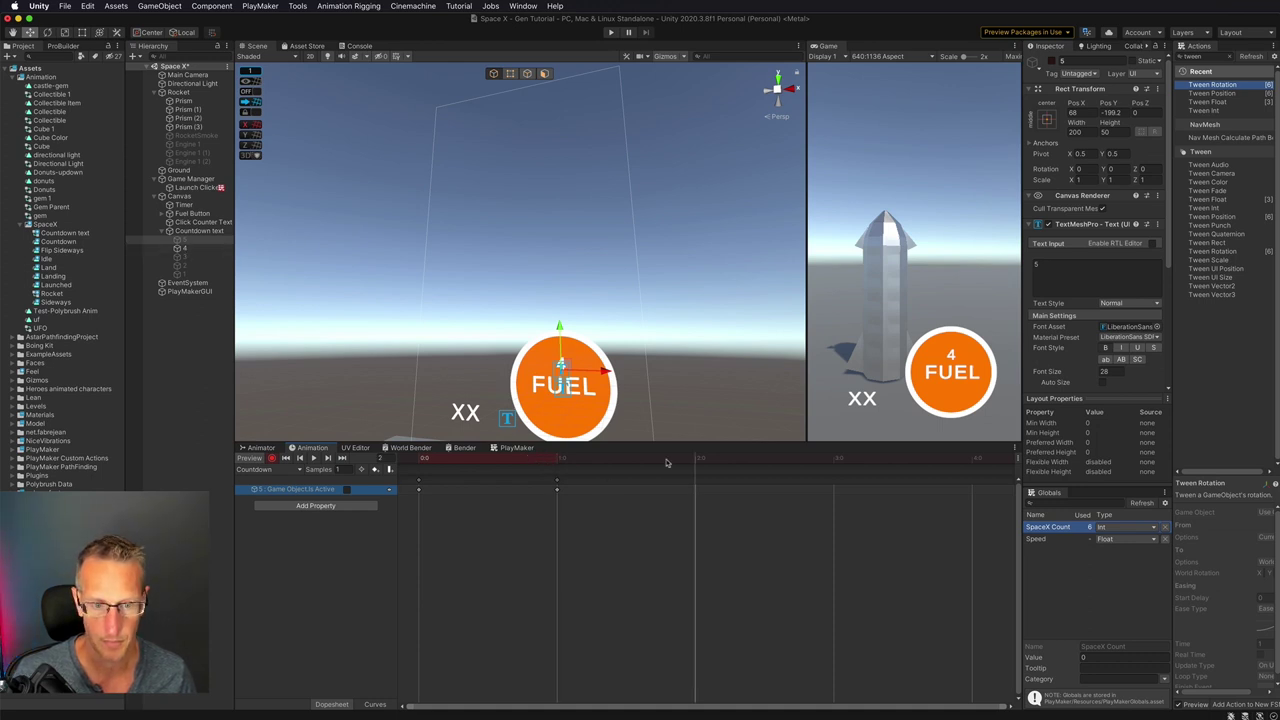
left_click(184, 241)
left_click(184, 249)
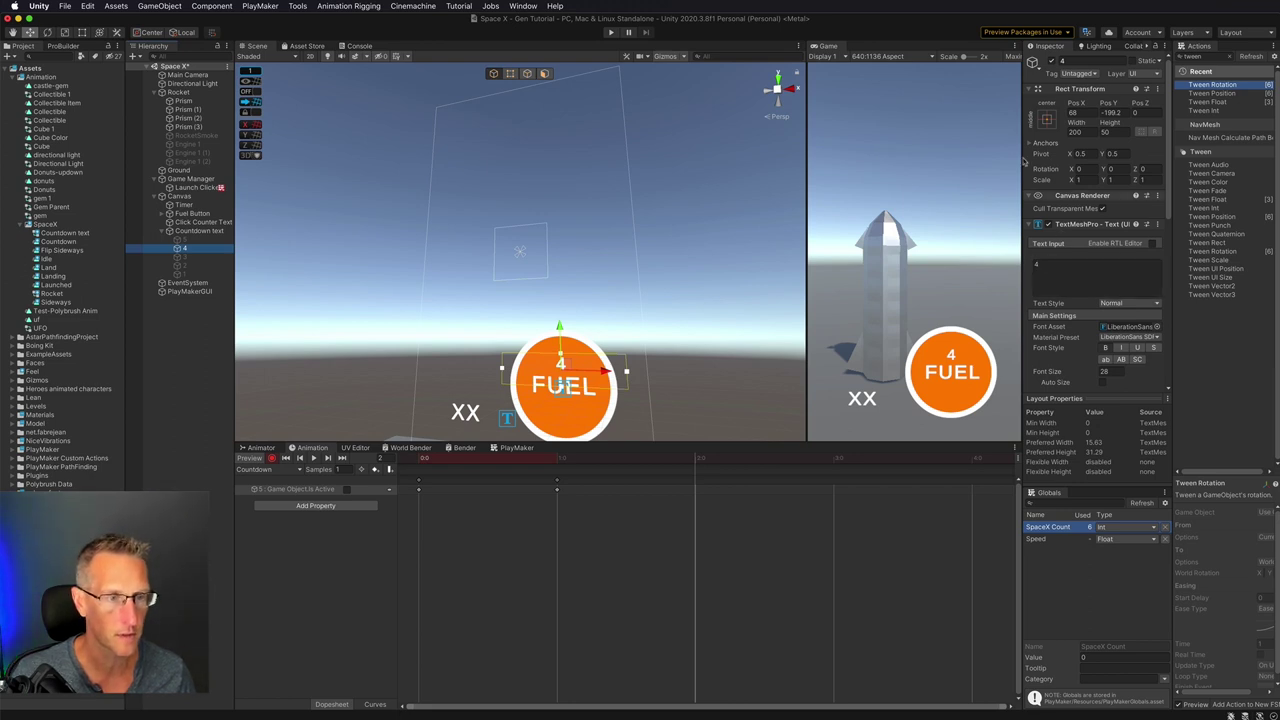
left_click(1050, 61)
left_click(184, 257)
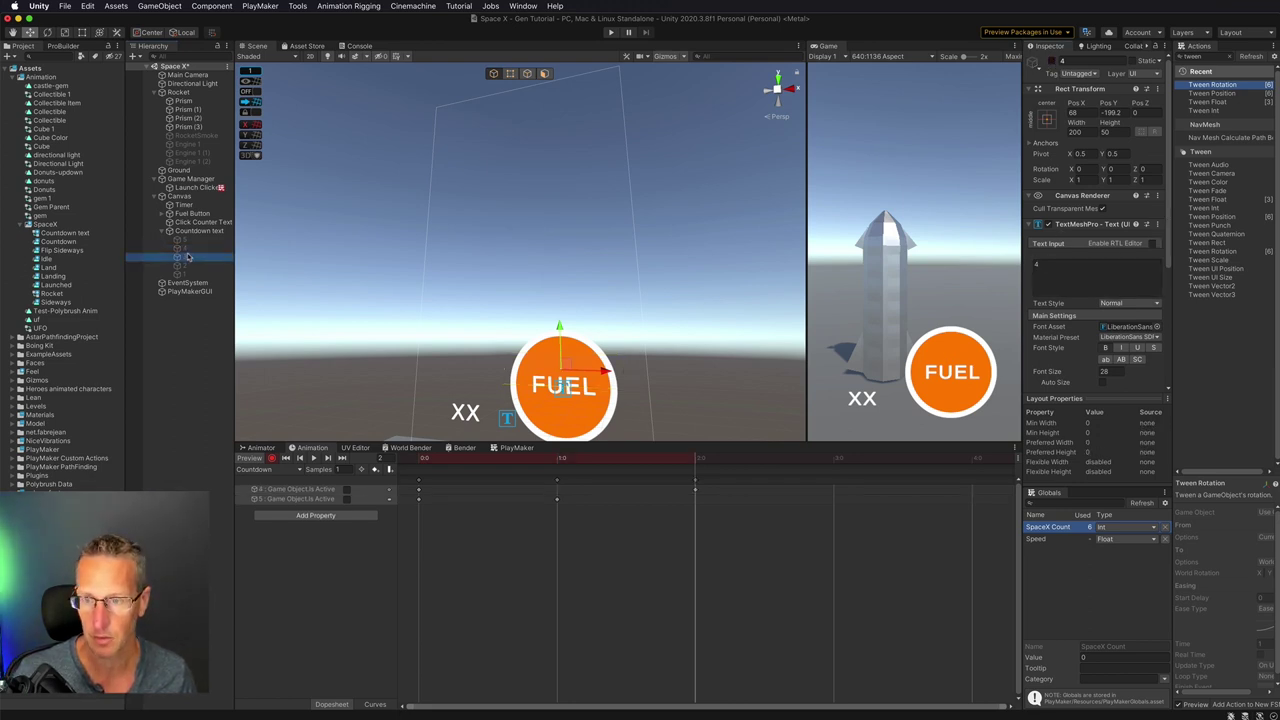
left_click(1049, 62)
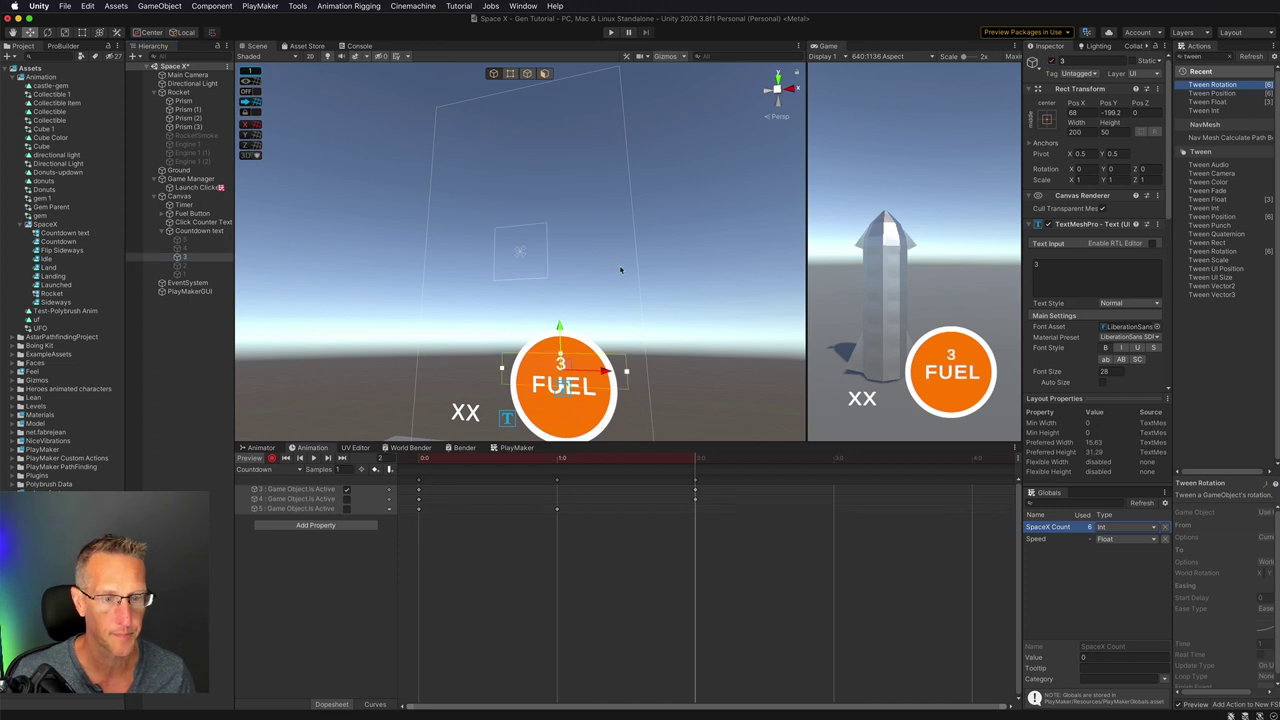
Step: Key frame 3 (hide 3, show 2) and frame 4 (hide 2, show 1), then rewind to frame 0
key("period")
left_click(1050, 62)
left_click(205, 265)
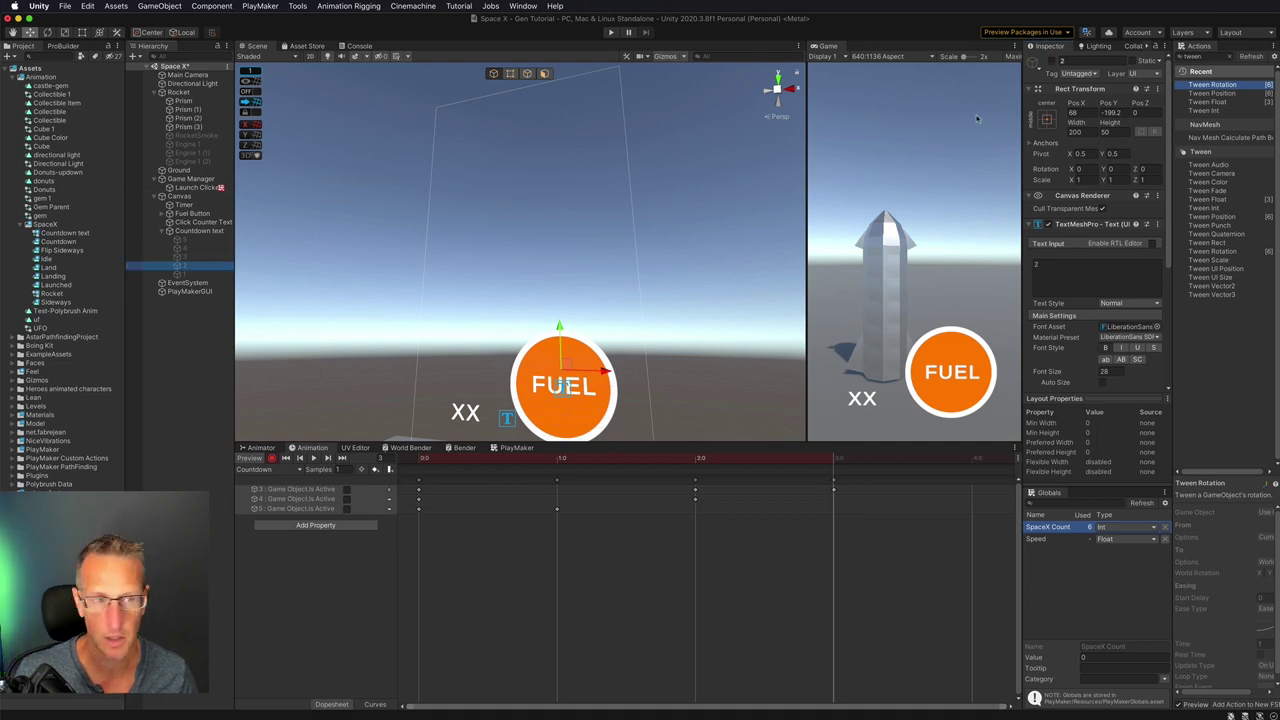
left_click(1049, 61)
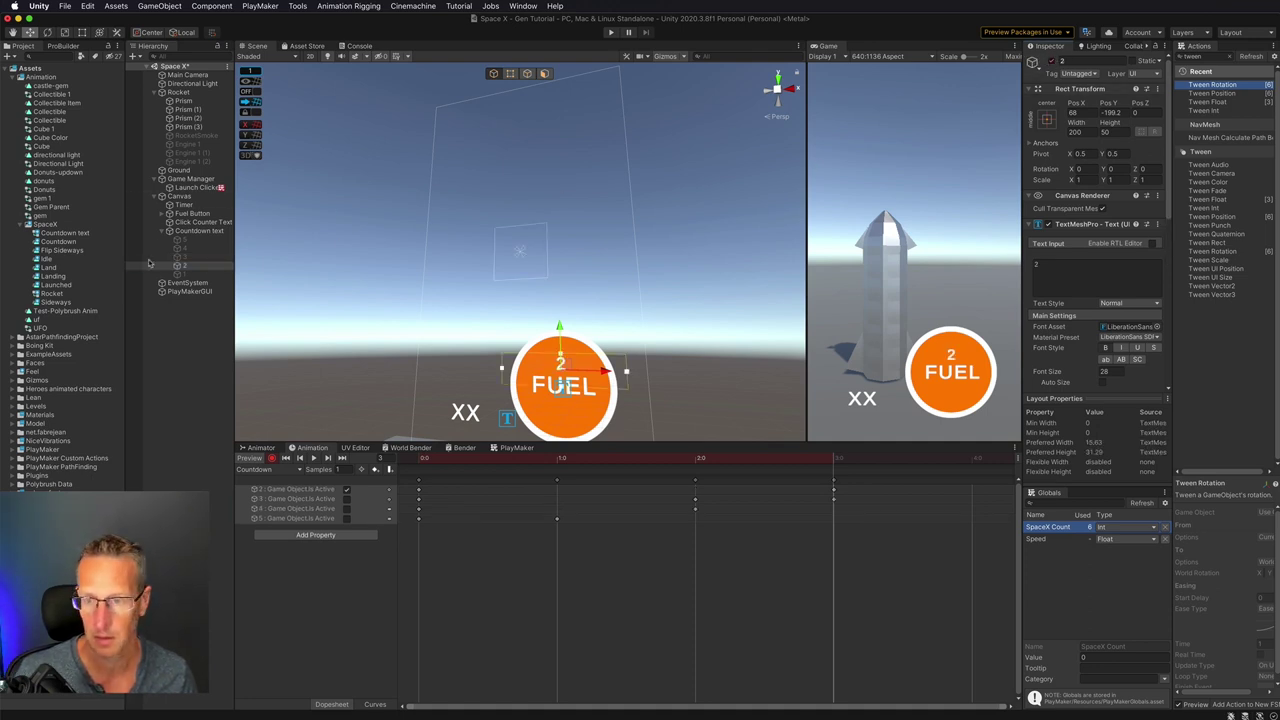
left_click(974, 458)
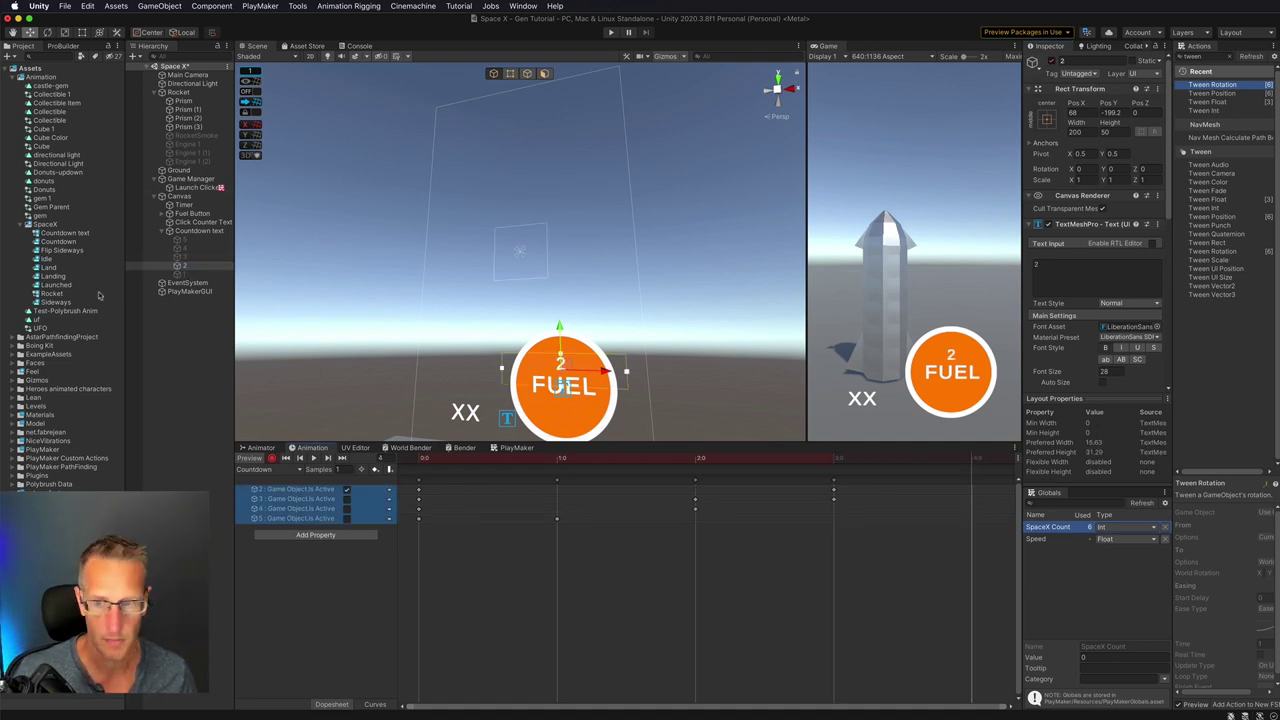
left_click(1049, 61)
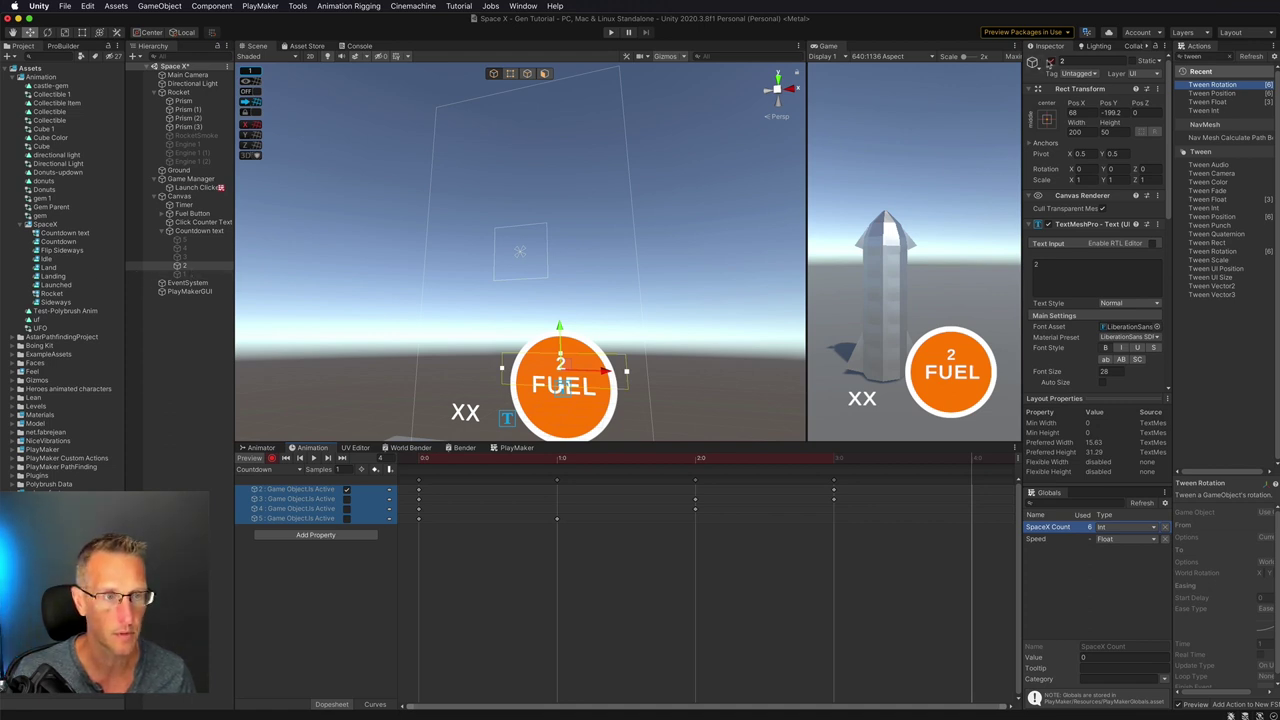
left_click(191, 273)
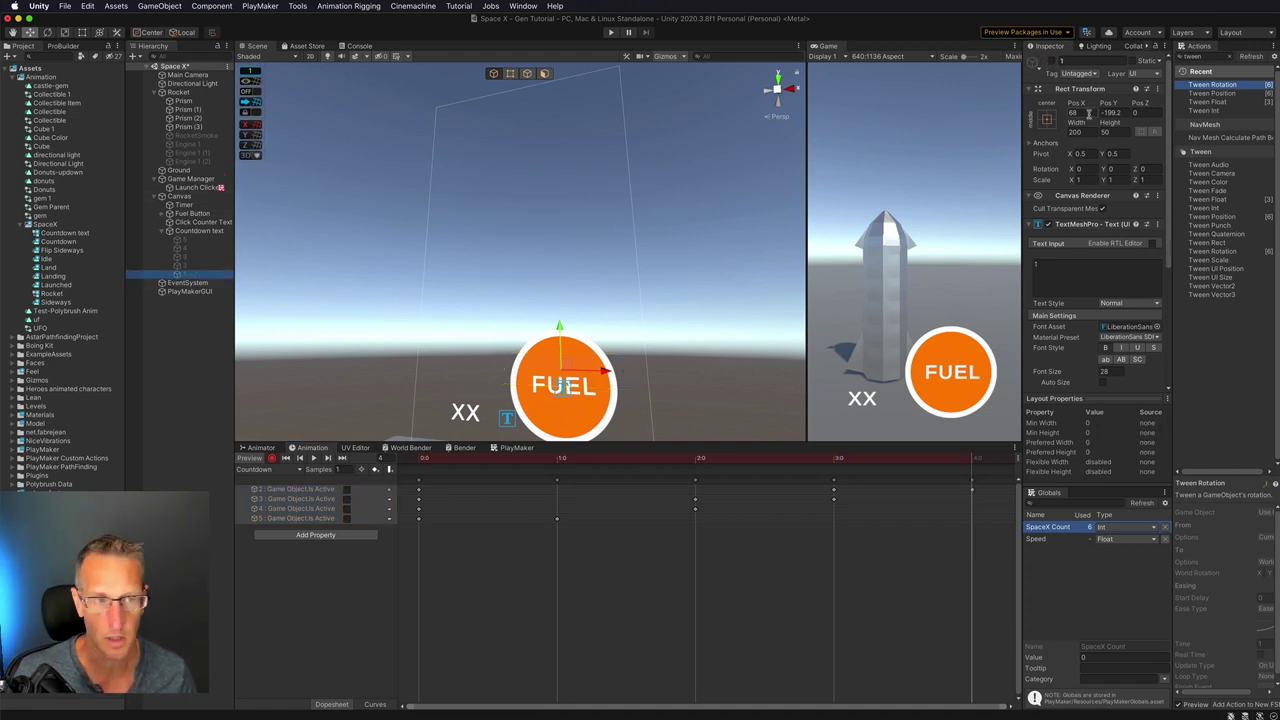
left_click(1049, 61)
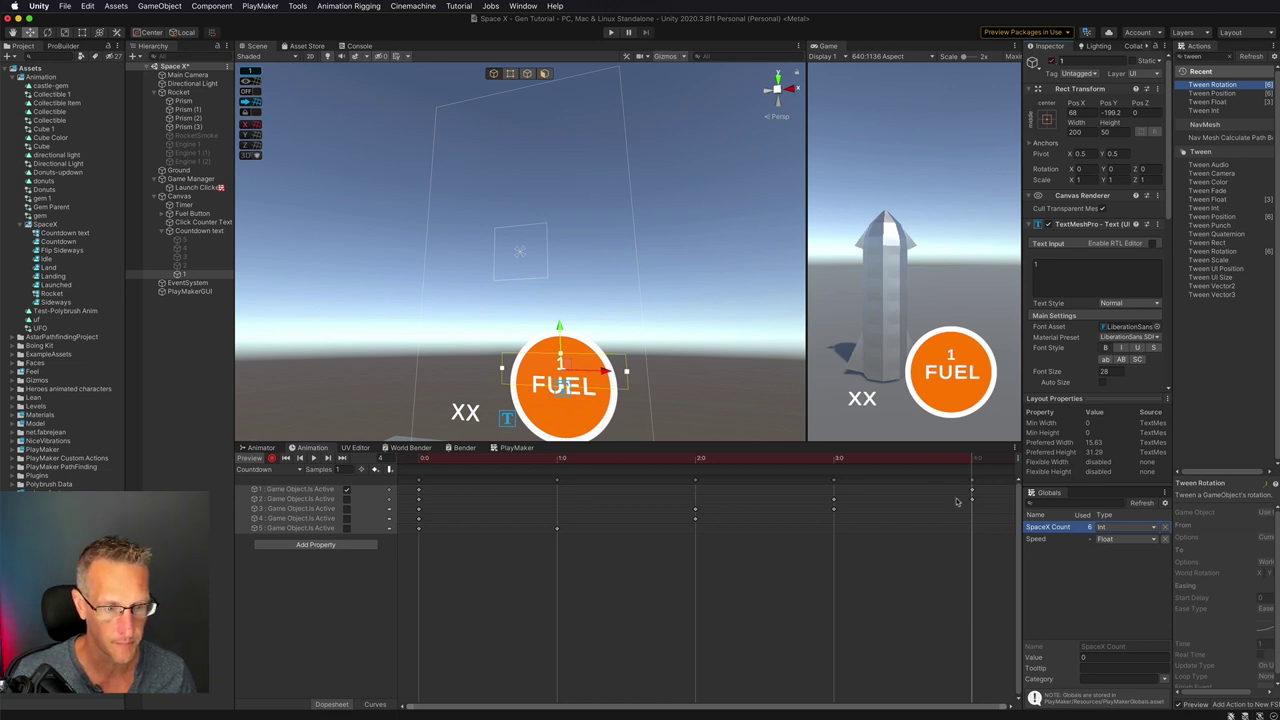
scroll(910, 545, "down", 4)
left_click_drag(596, 459, 393, 454)
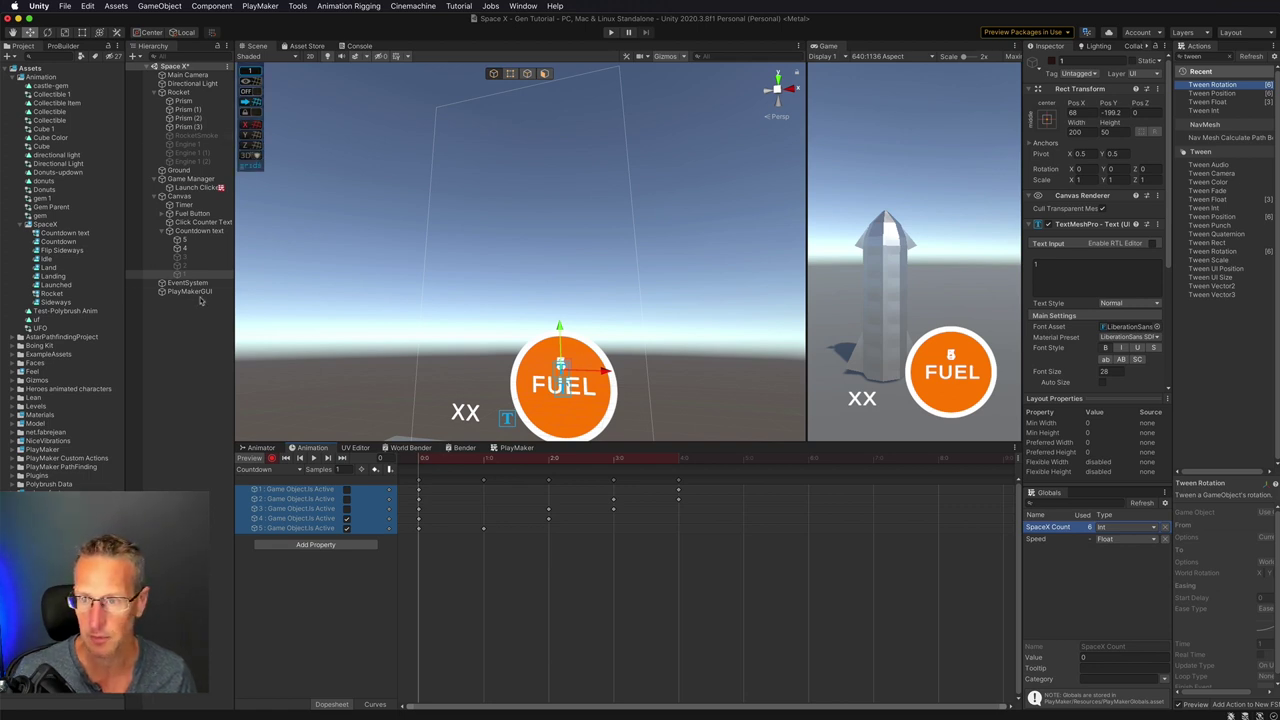
Step: Key number 4 active at frame 1 and scrub the early frames to check it
left_click(184, 248)
left_click(446, 465)
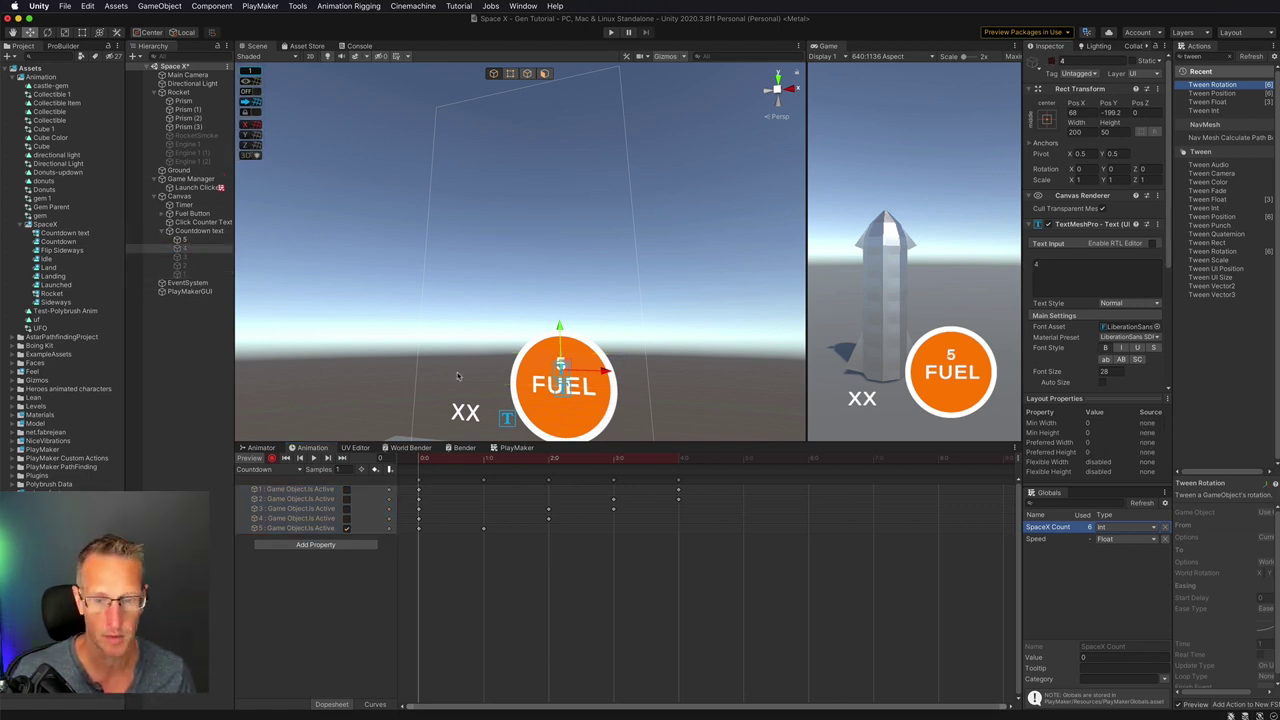
left_click(470, 462)
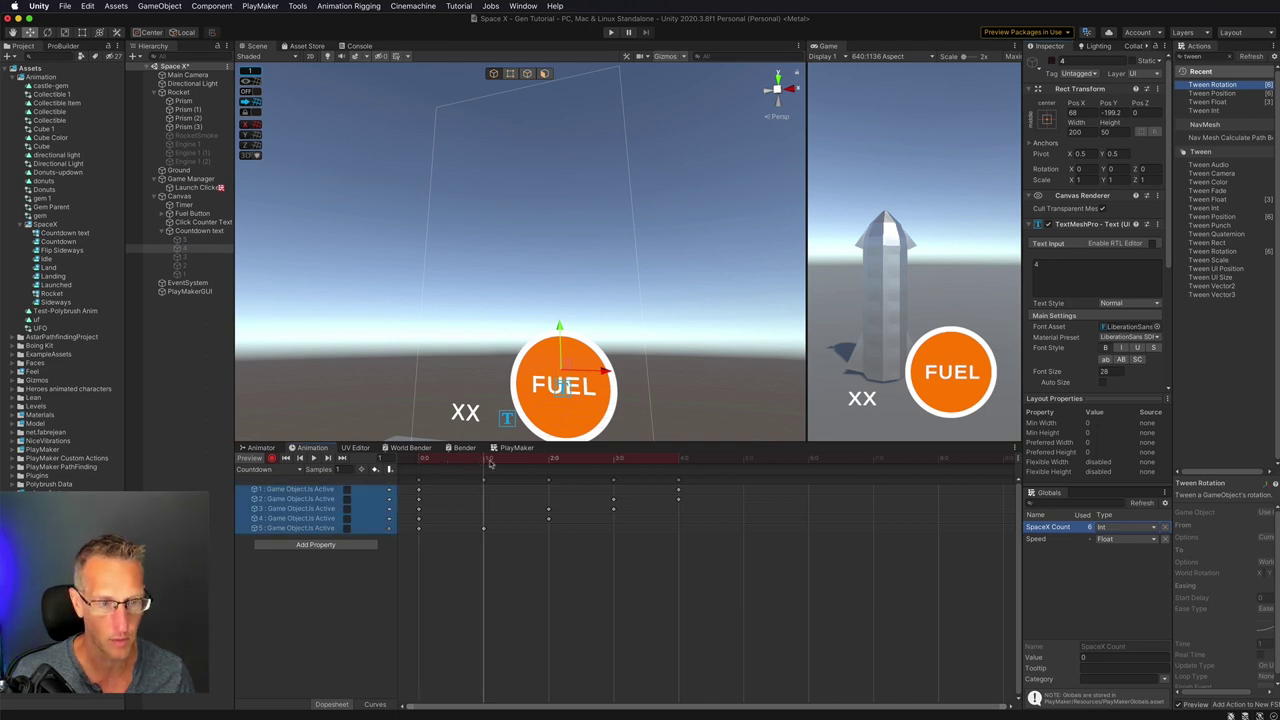
left_click(1051, 61)
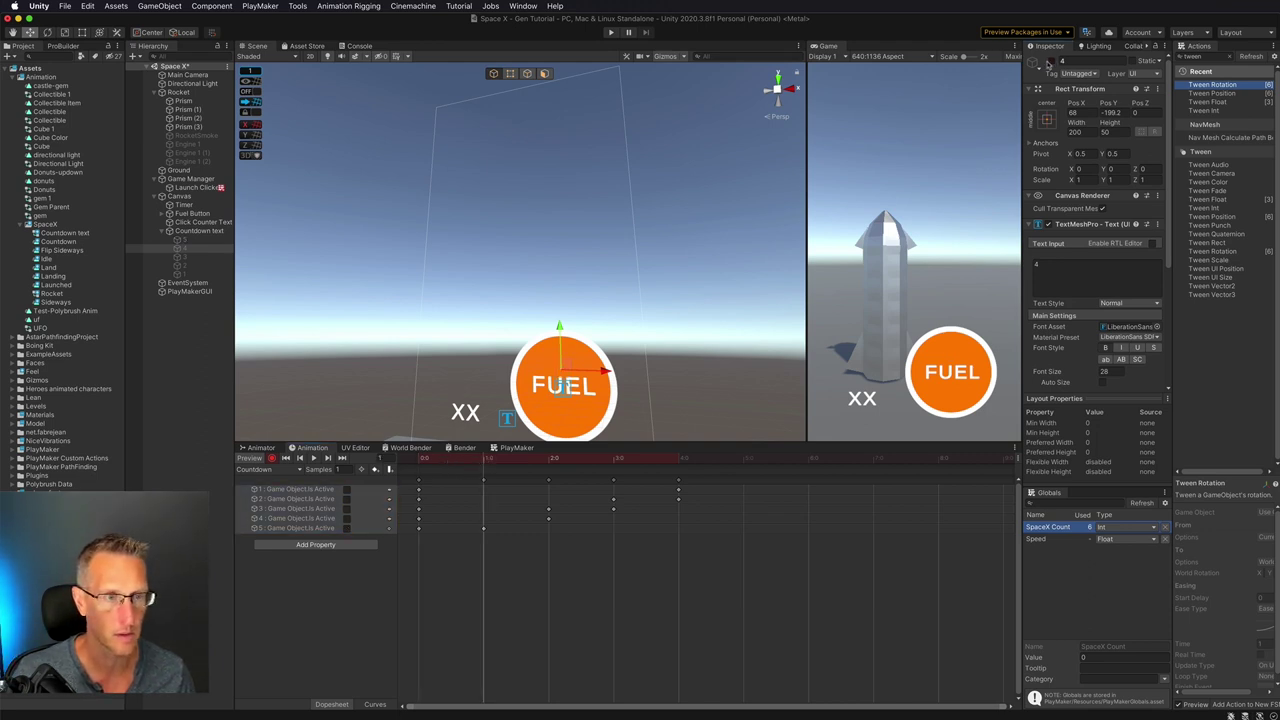
scroll(1098, 317, "down", 10)
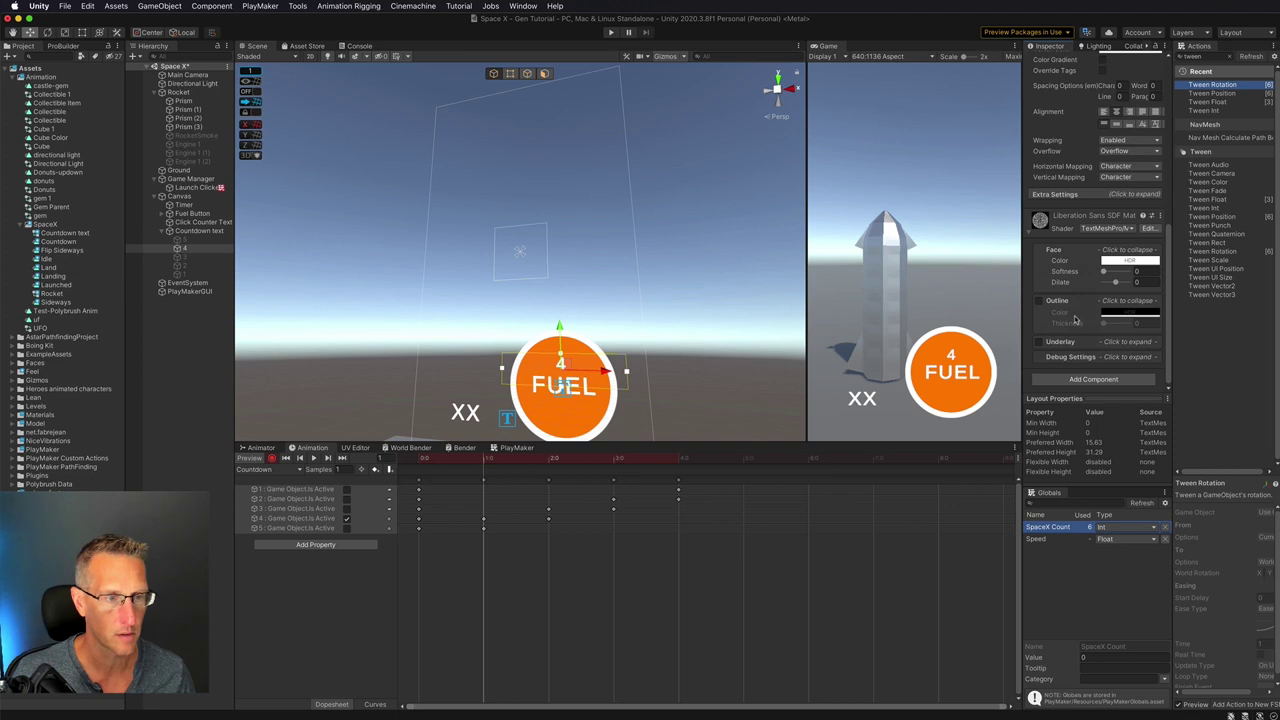
scroll(1075, 320, "up", 10)
left_click_drag(478, 452, 731, 460)
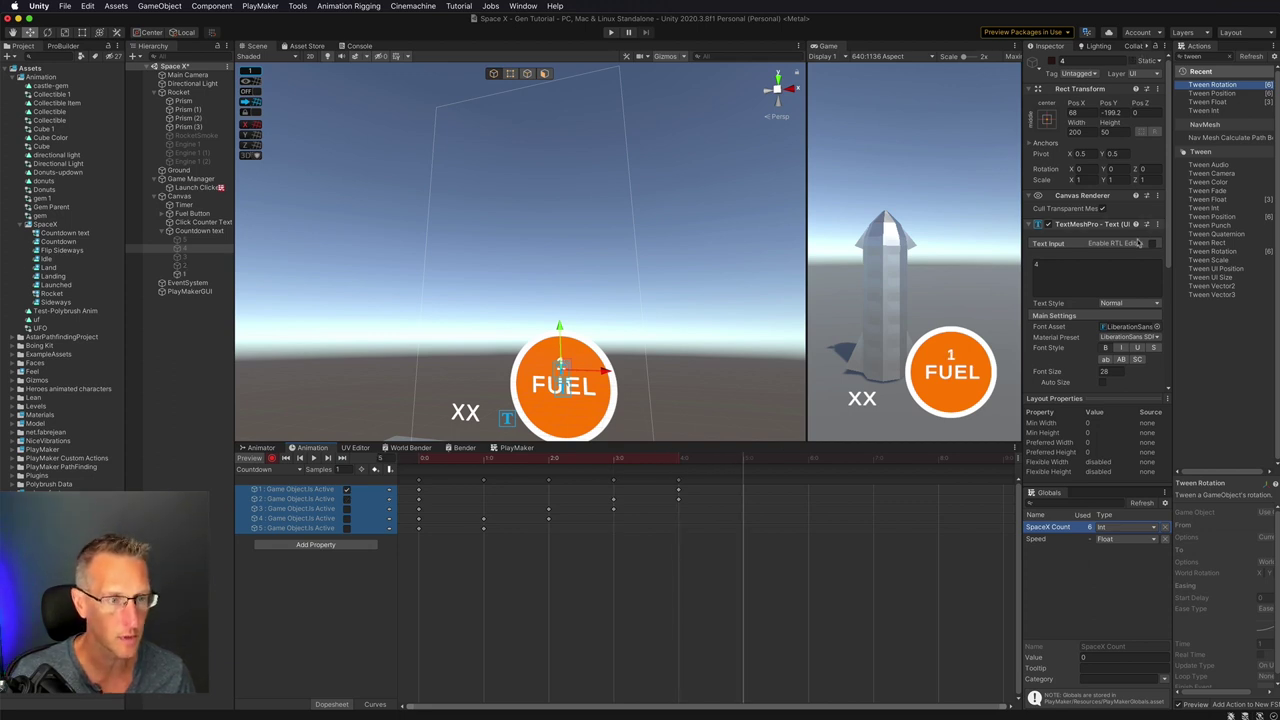
Step: Hide number 1 at frame 5 and play the Countdown preview
left_click(208, 276)
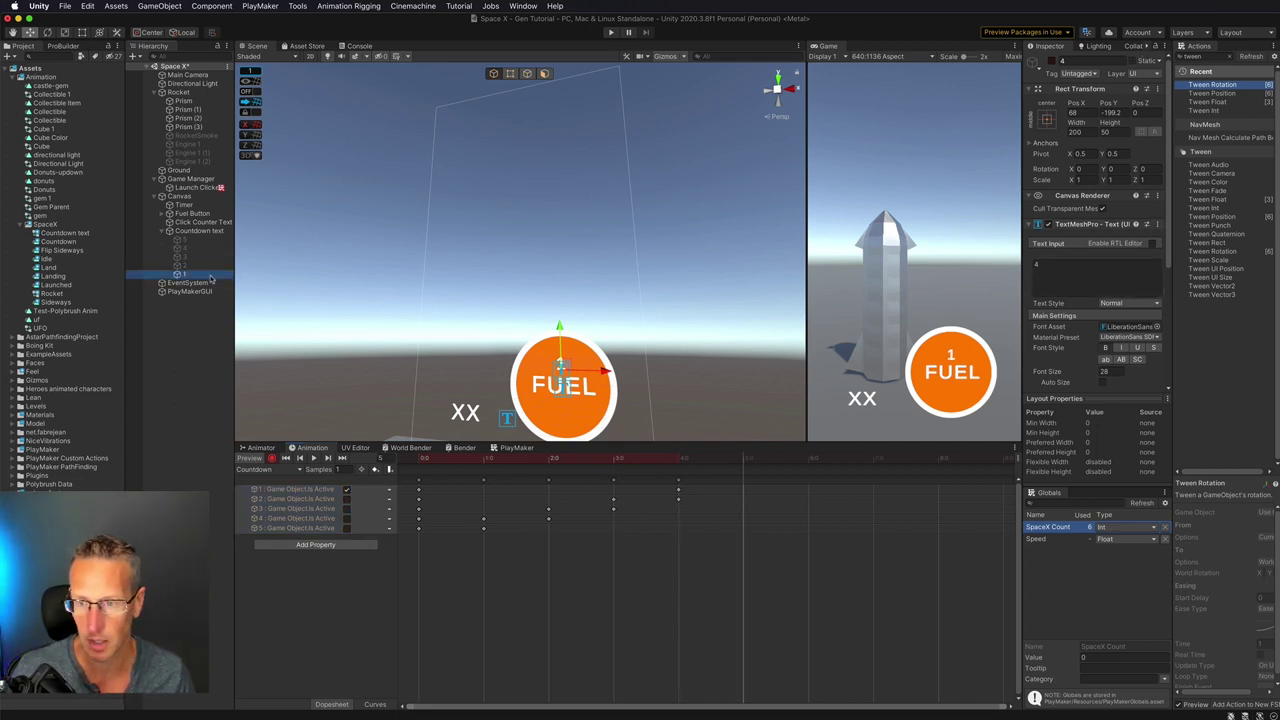
left_click(1050, 61)
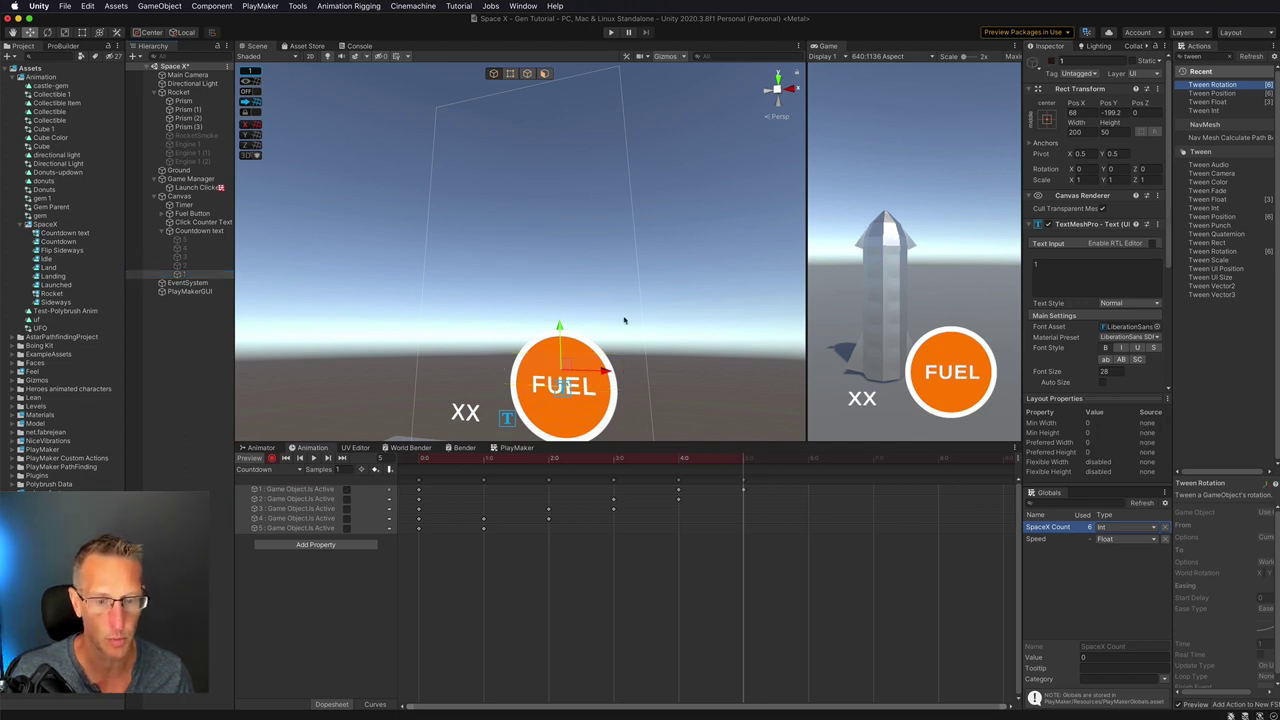
left_click(313, 457)
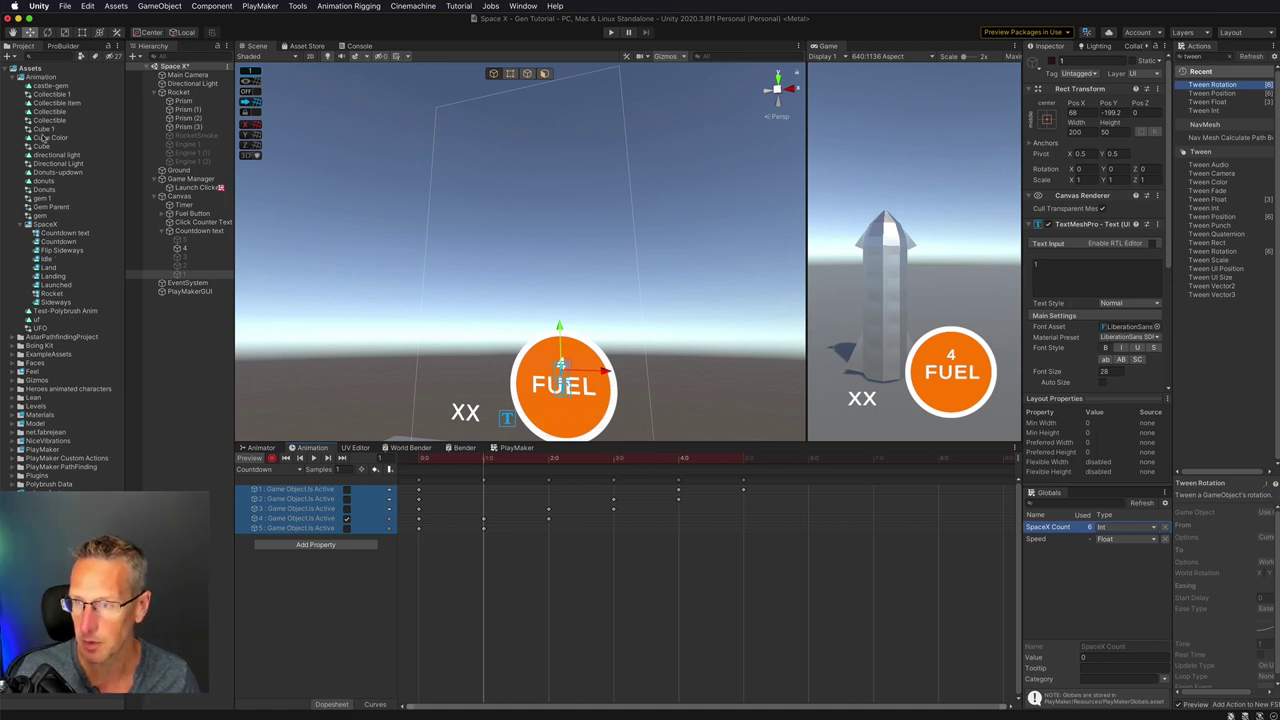
Step: Uncheck Loop Time on the Countdown animation clip
left_click(54, 234)
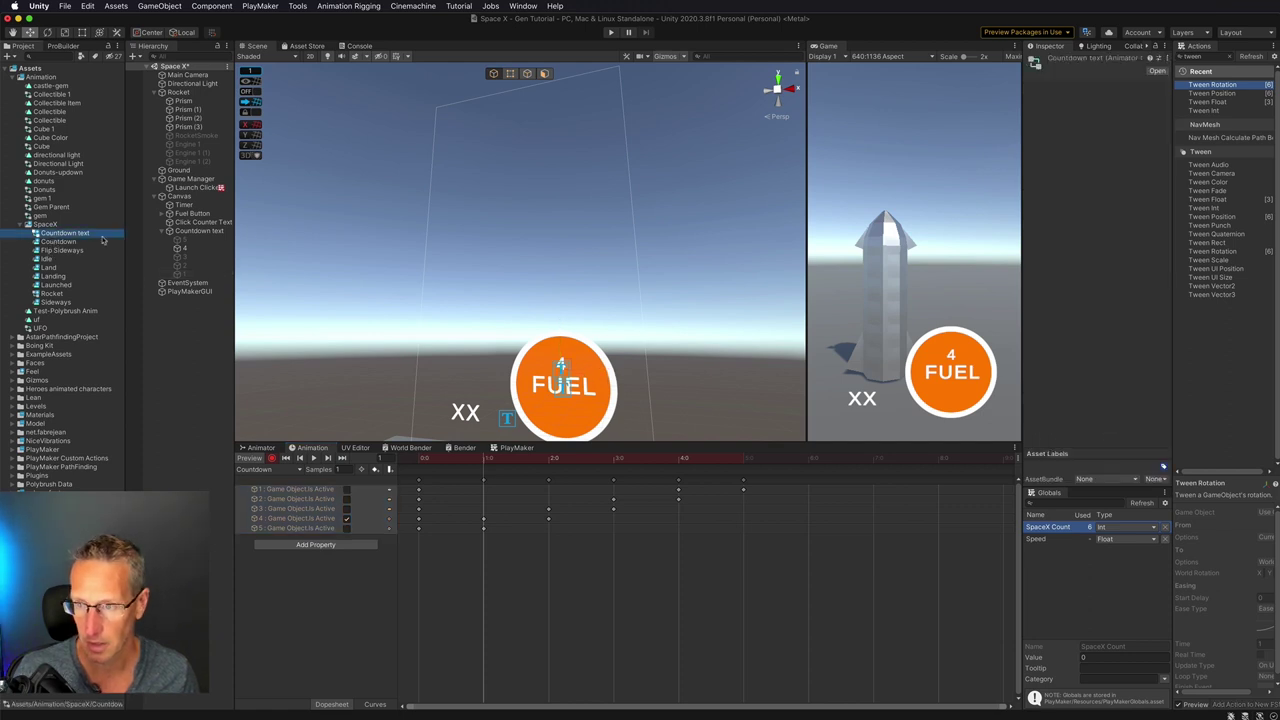
left_click(44, 242)
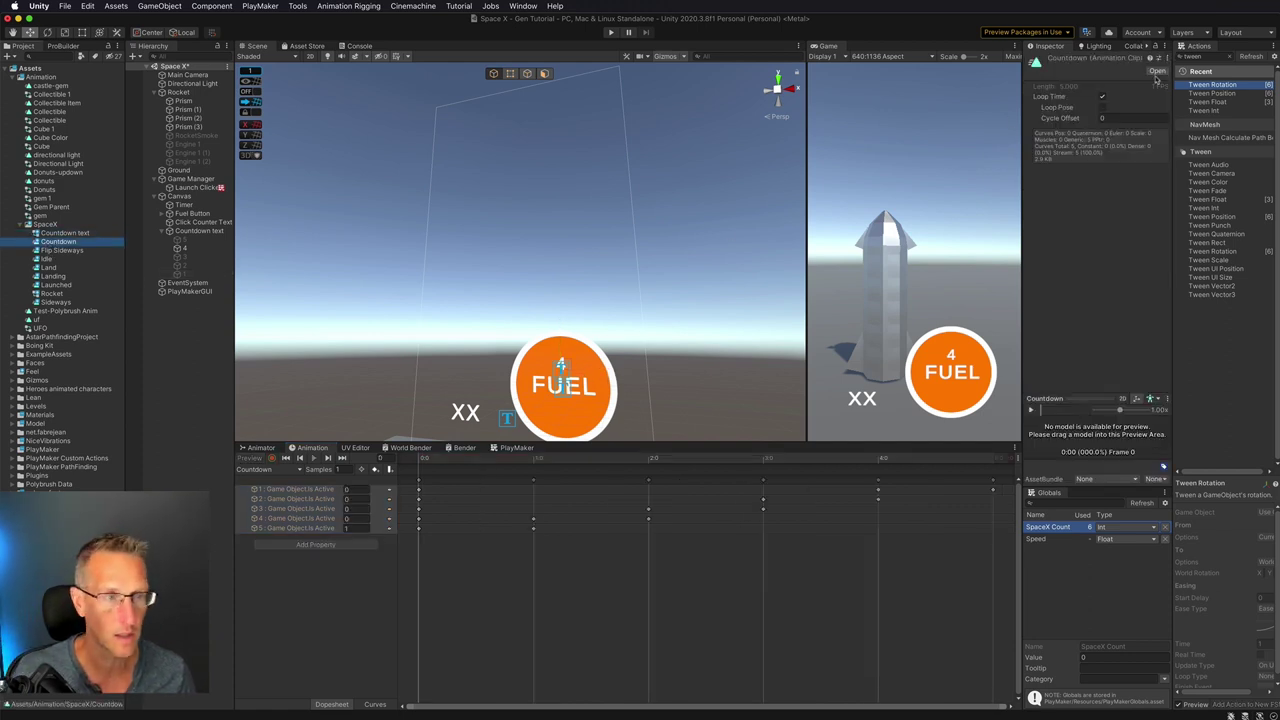
left_click(1102, 96)
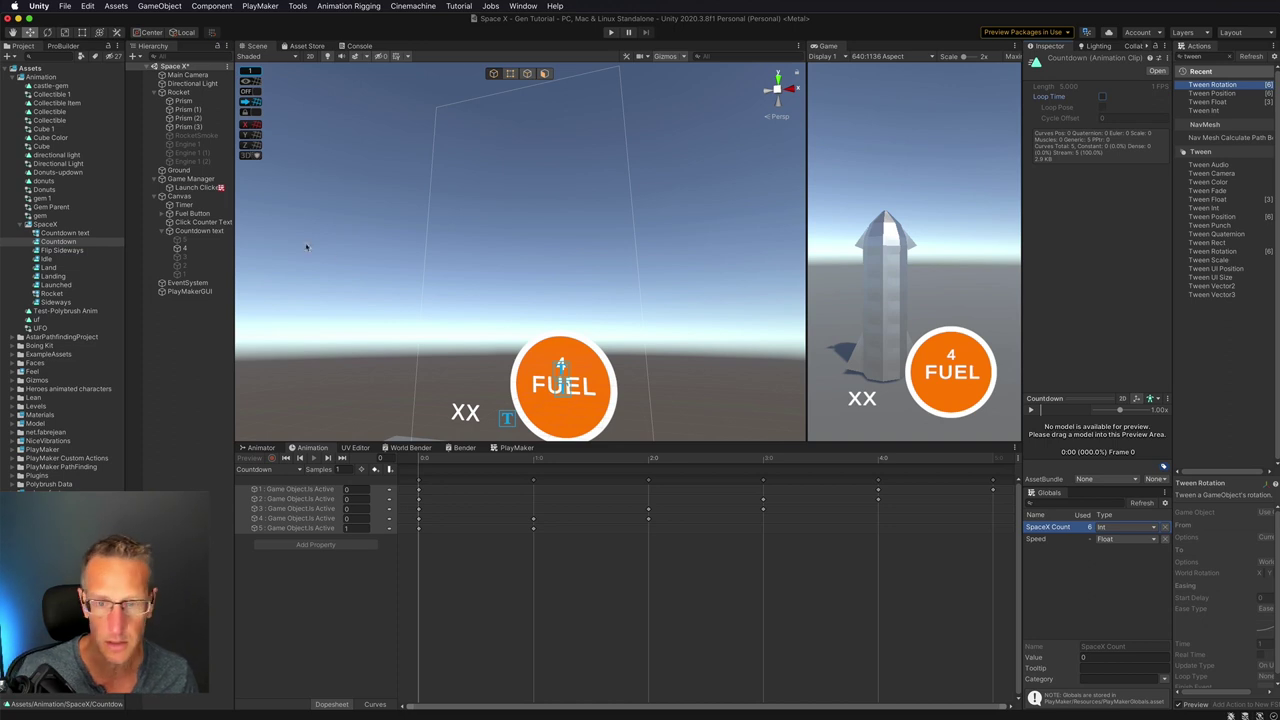
Step: Reselect Countdown text and its number 5 and 4 children in the Hierarchy
left_click(164, 231)
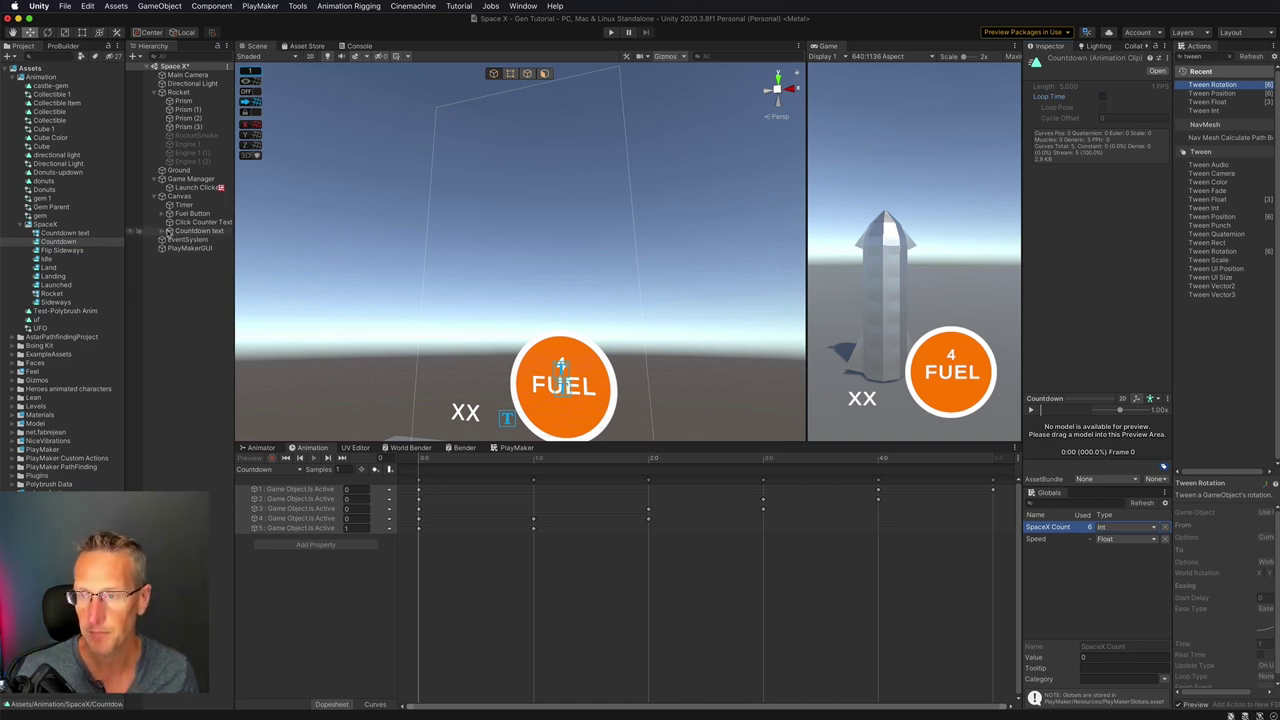
left_click(200, 231)
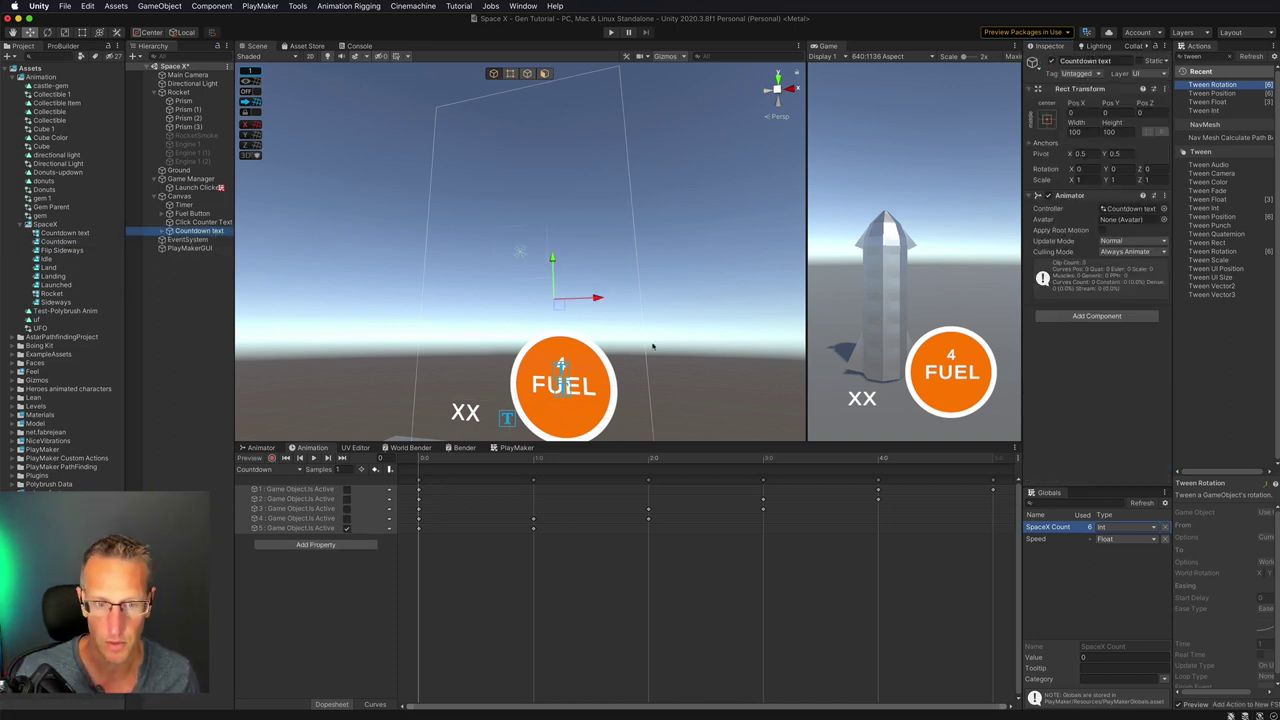
left_click(164, 231)
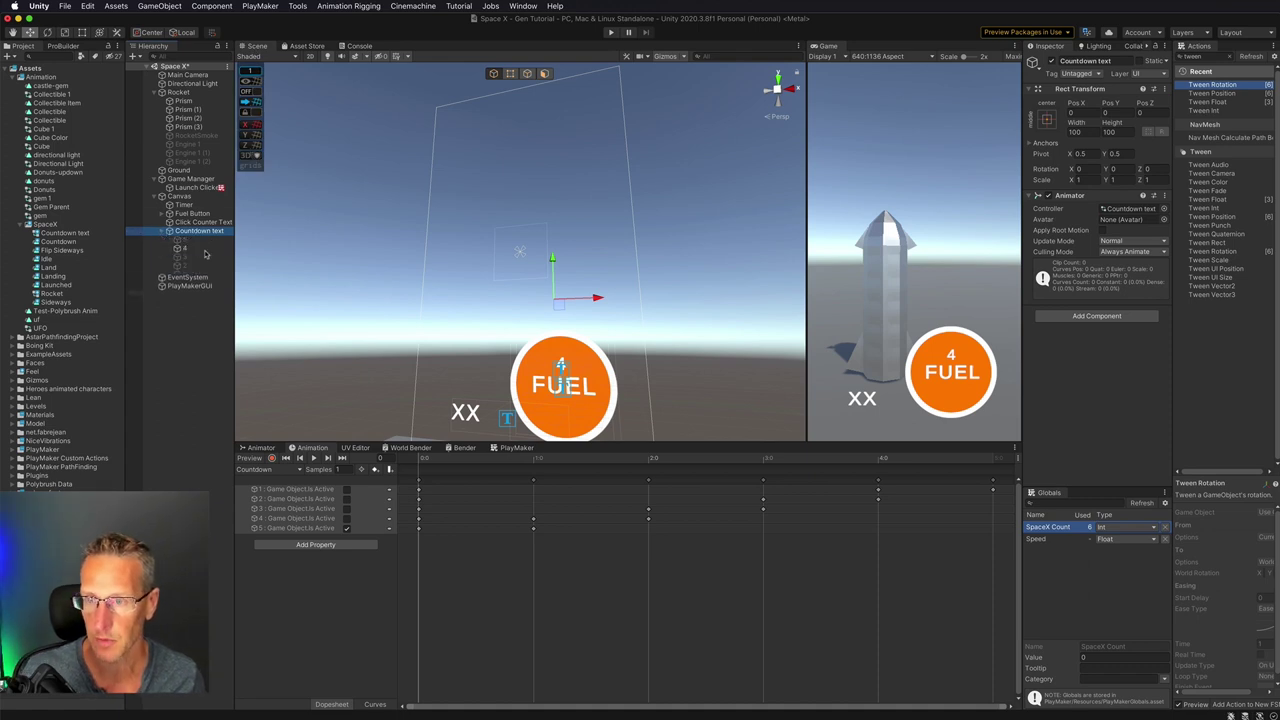
left_click(180, 241)
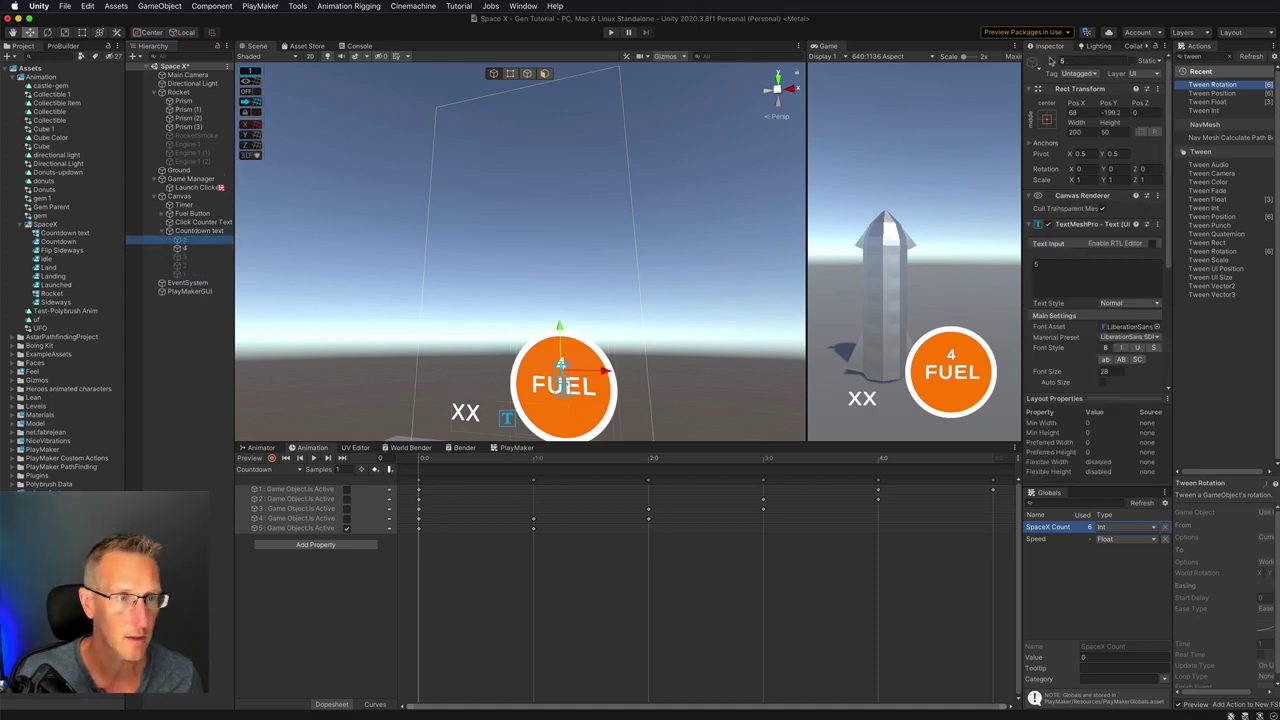
left_click(190, 248)
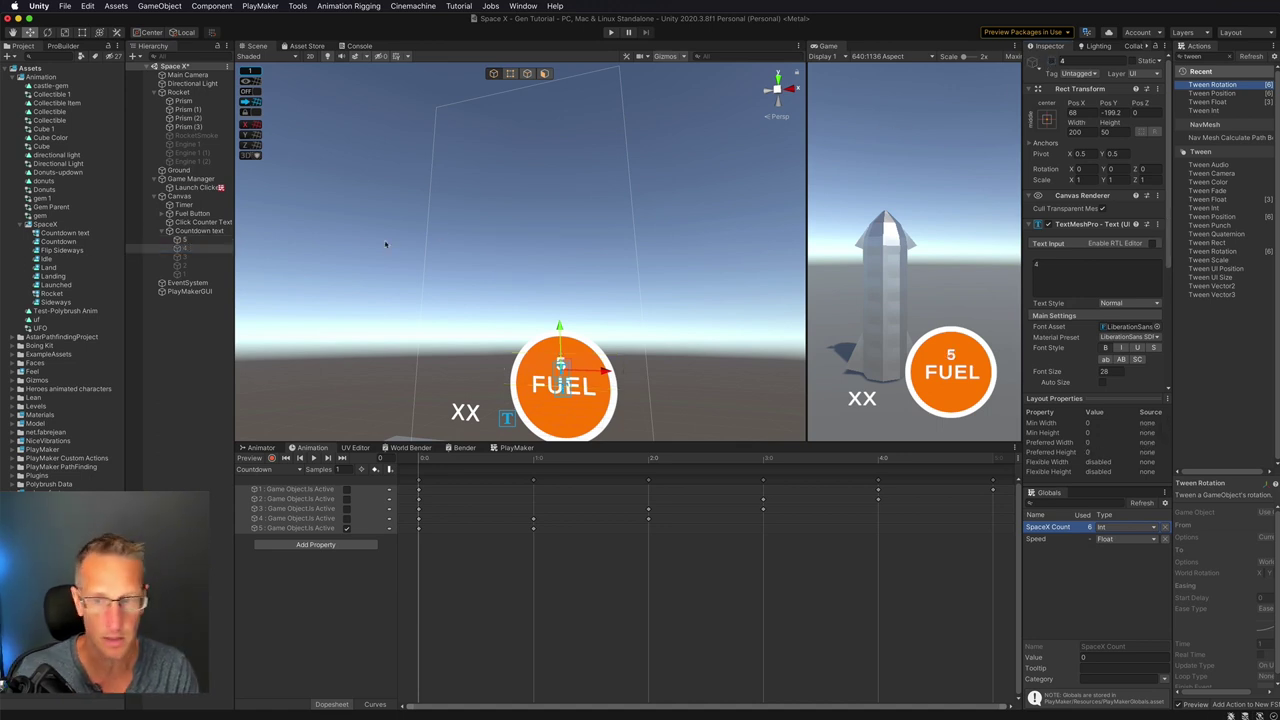
left_click(157, 232)
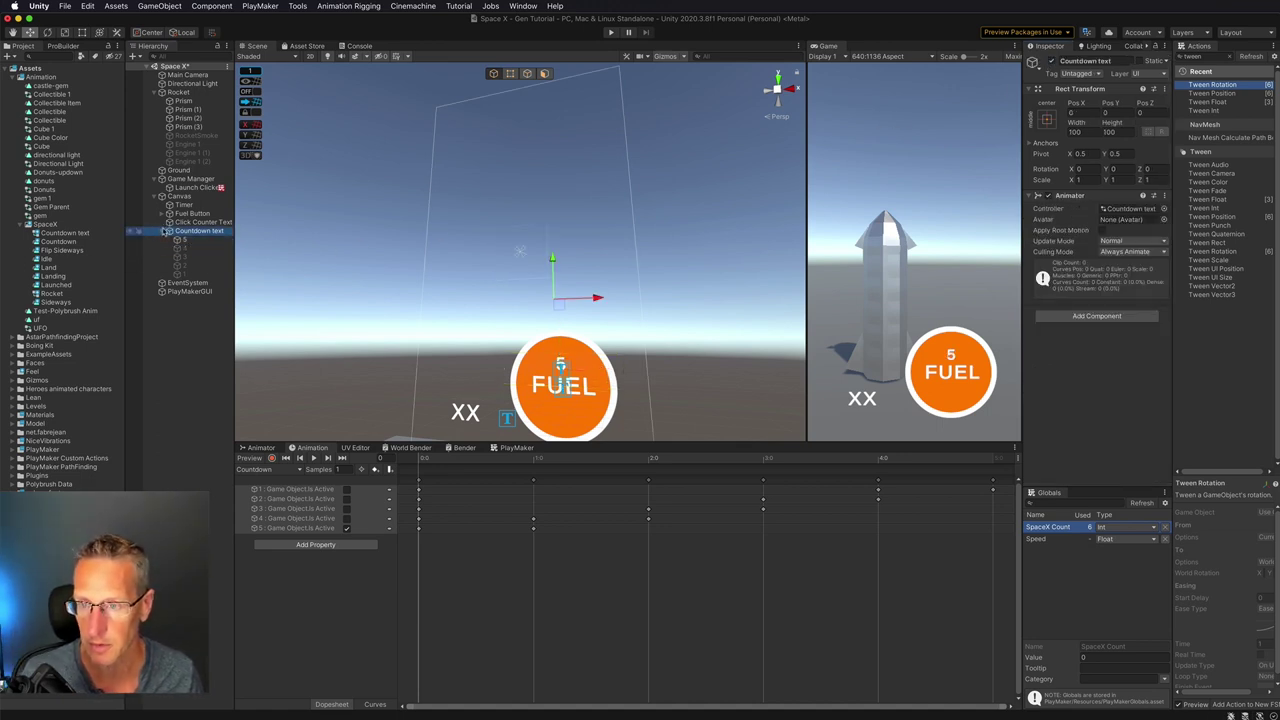
Step: Load Launch Clicker's Click Count graph in PlayMaker and add a Click Counter event
left_click(166, 231)
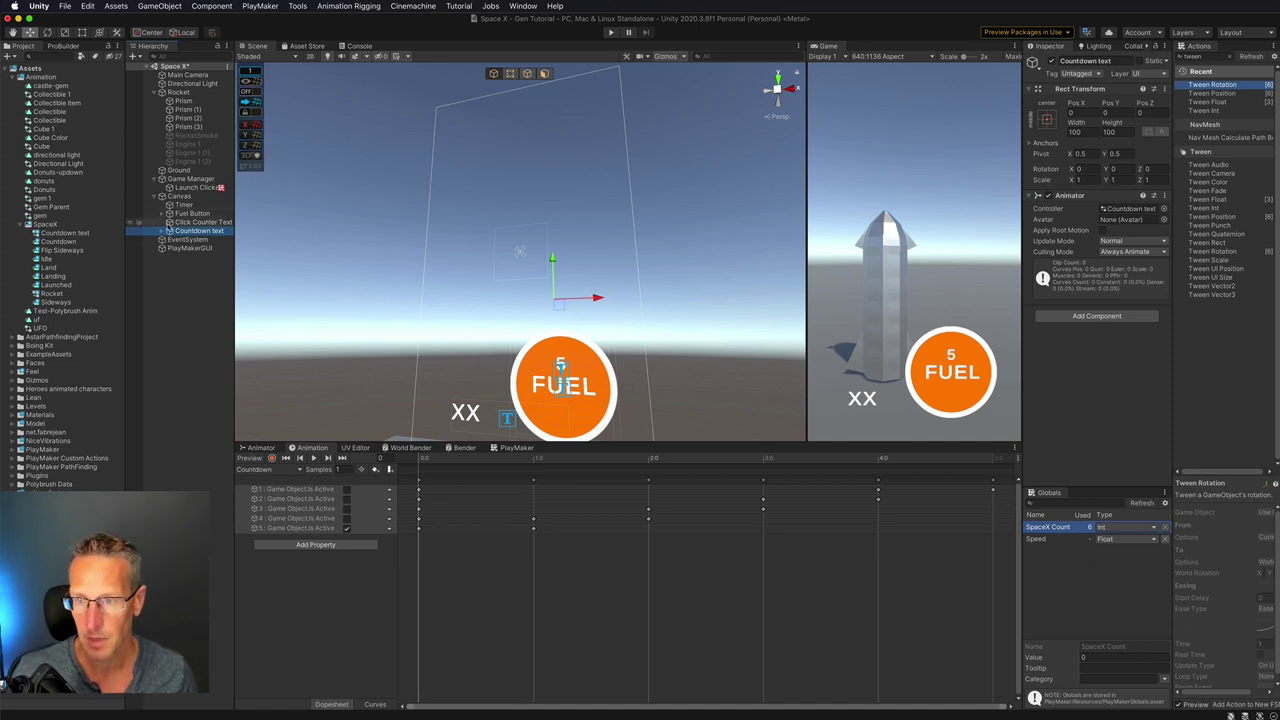
left_click(182, 205)
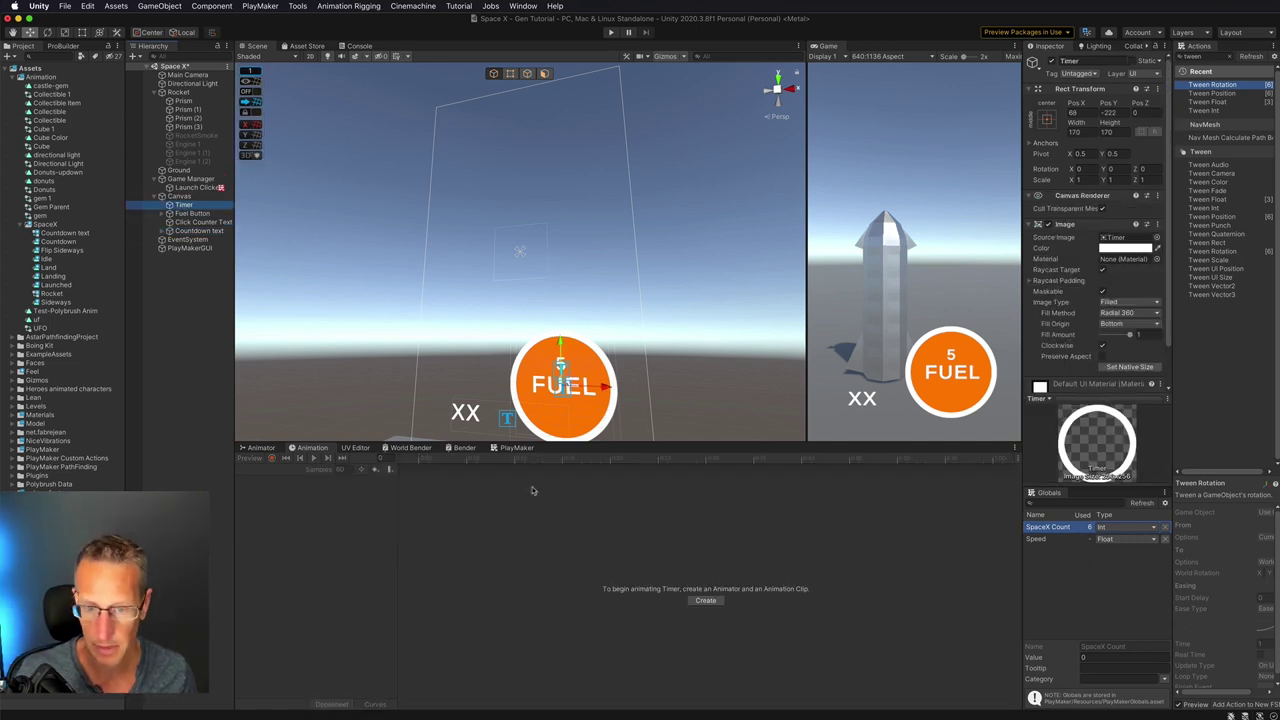
left_click(182, 188)
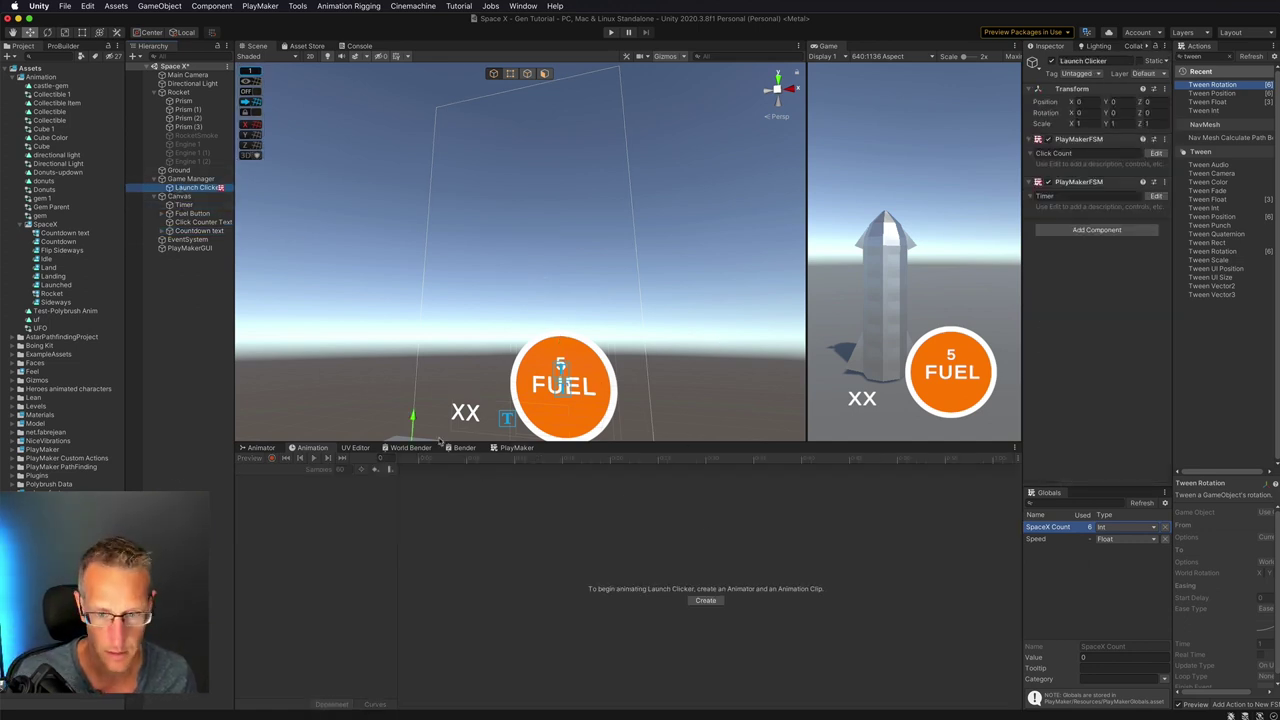
left_click(510, 447)
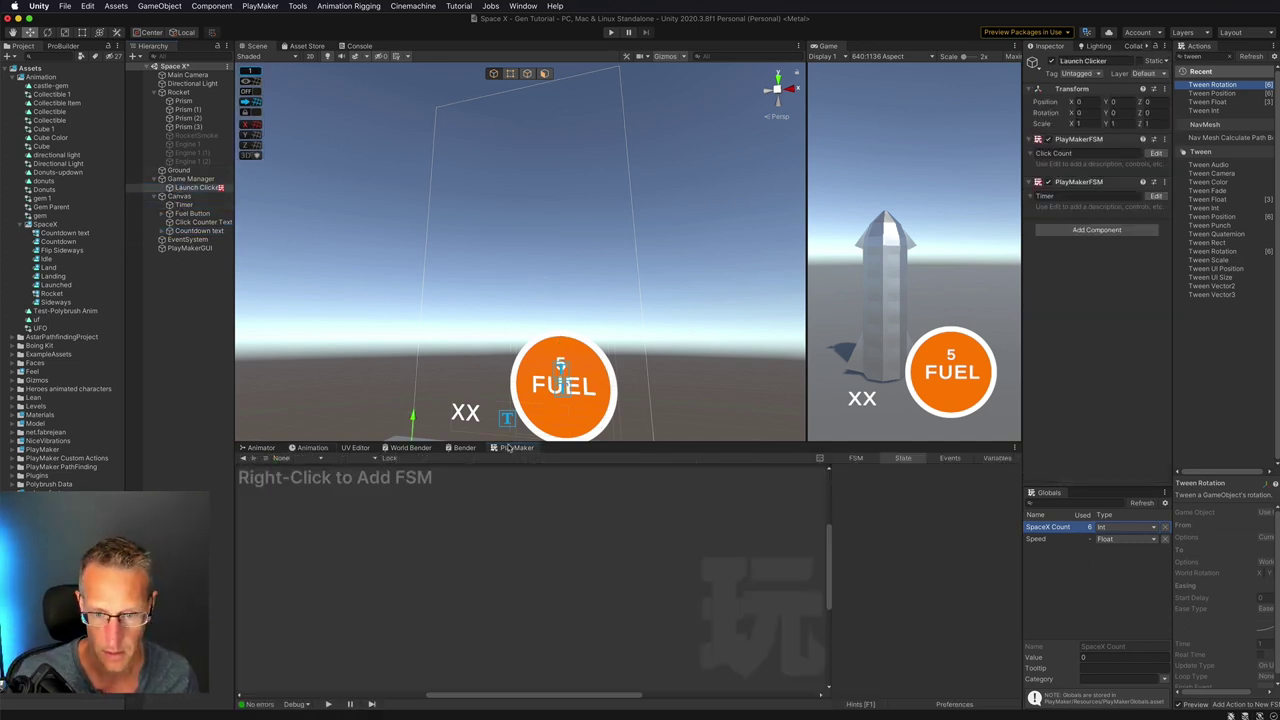
left_click(196, 187)
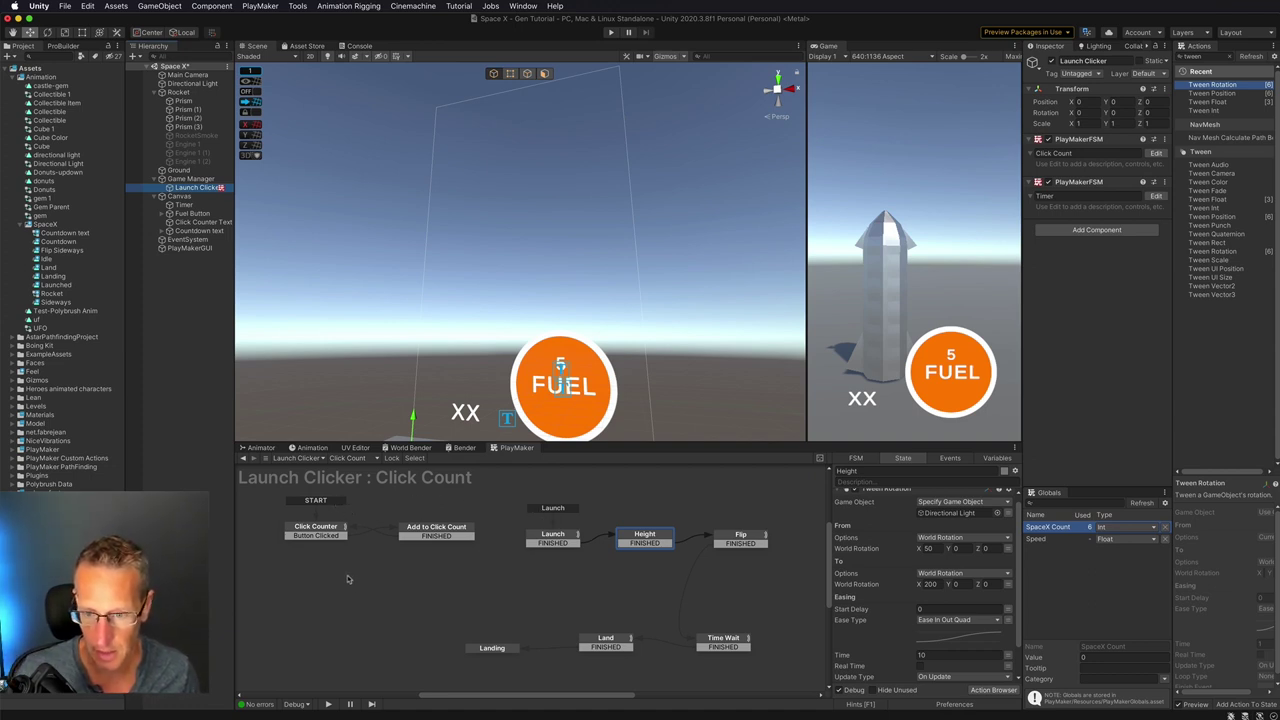
middle_click_drag(349, 576, 484, 576)
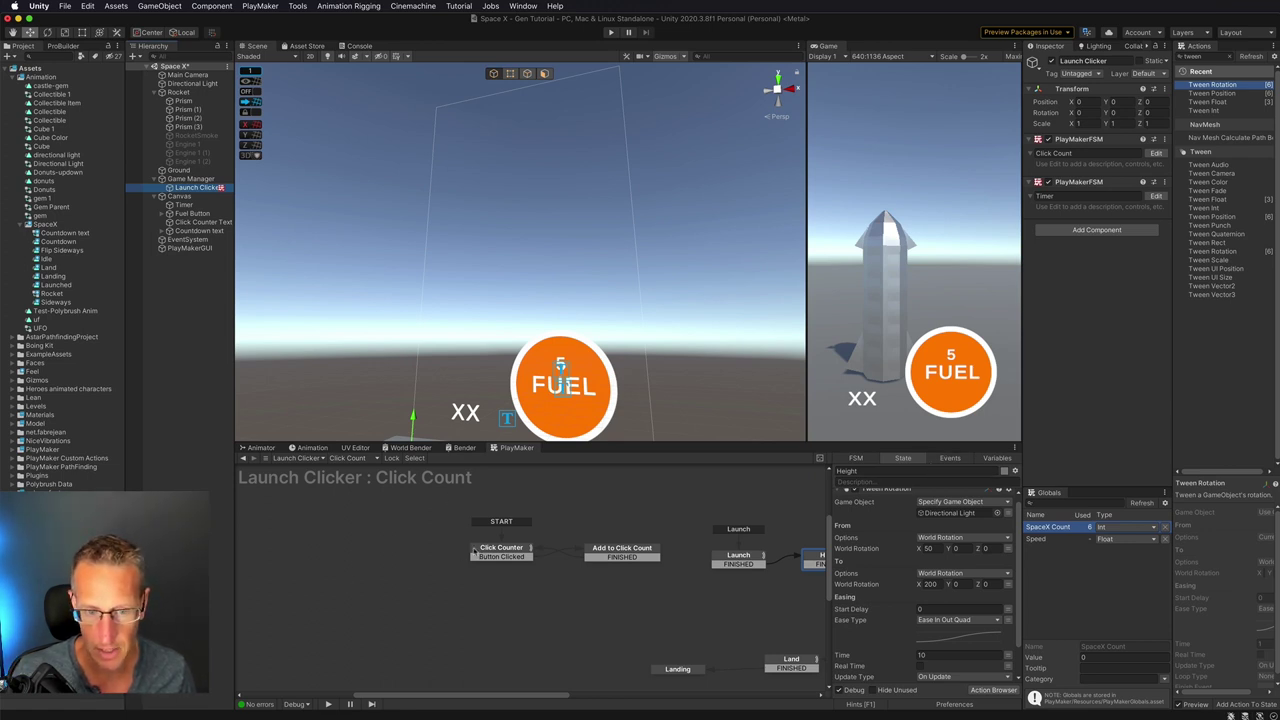
left_click(938, 457)
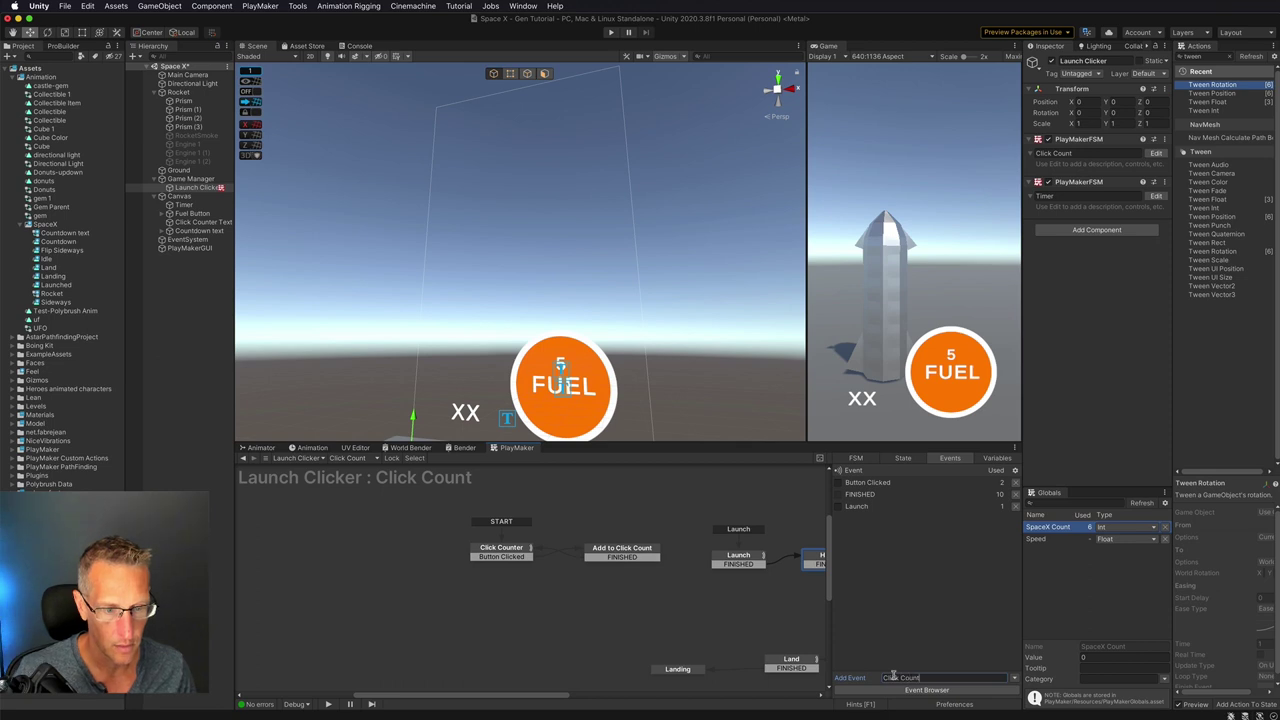
key("Return")
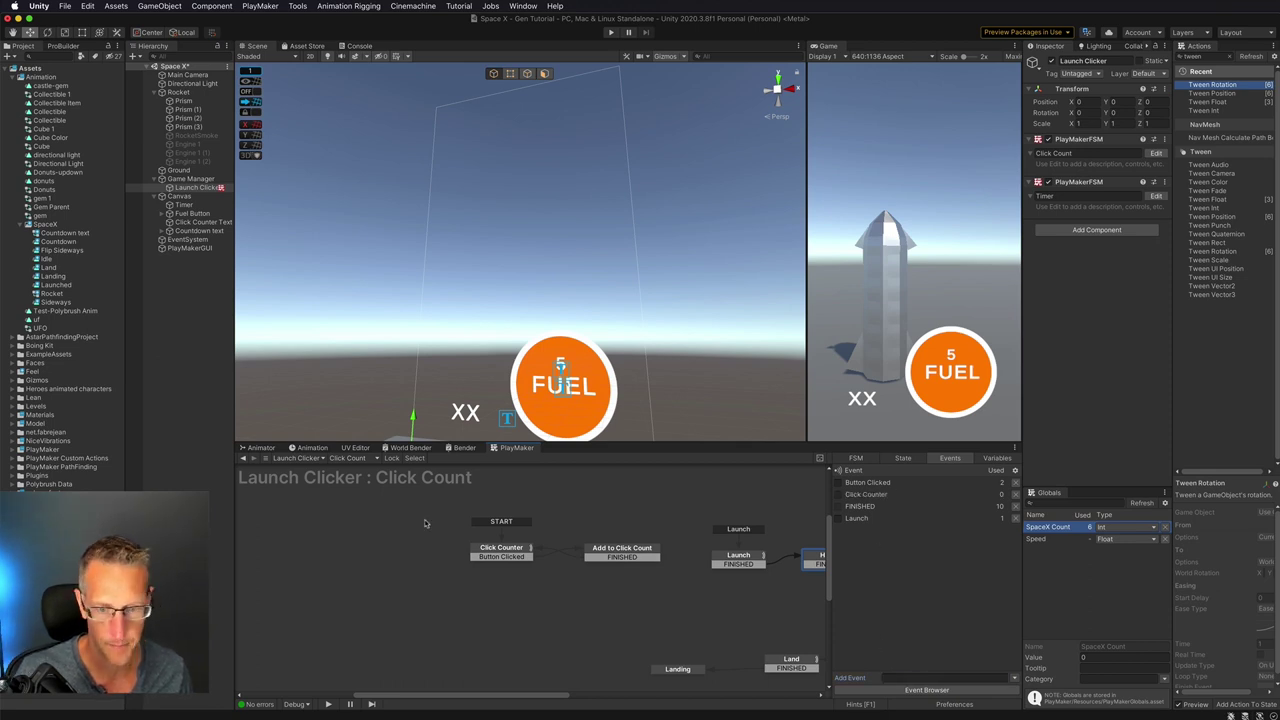
Step: Add a new state beside START, make it the start state, and name it Wait 5
right_click(395, 545)
left_click(420, 546)
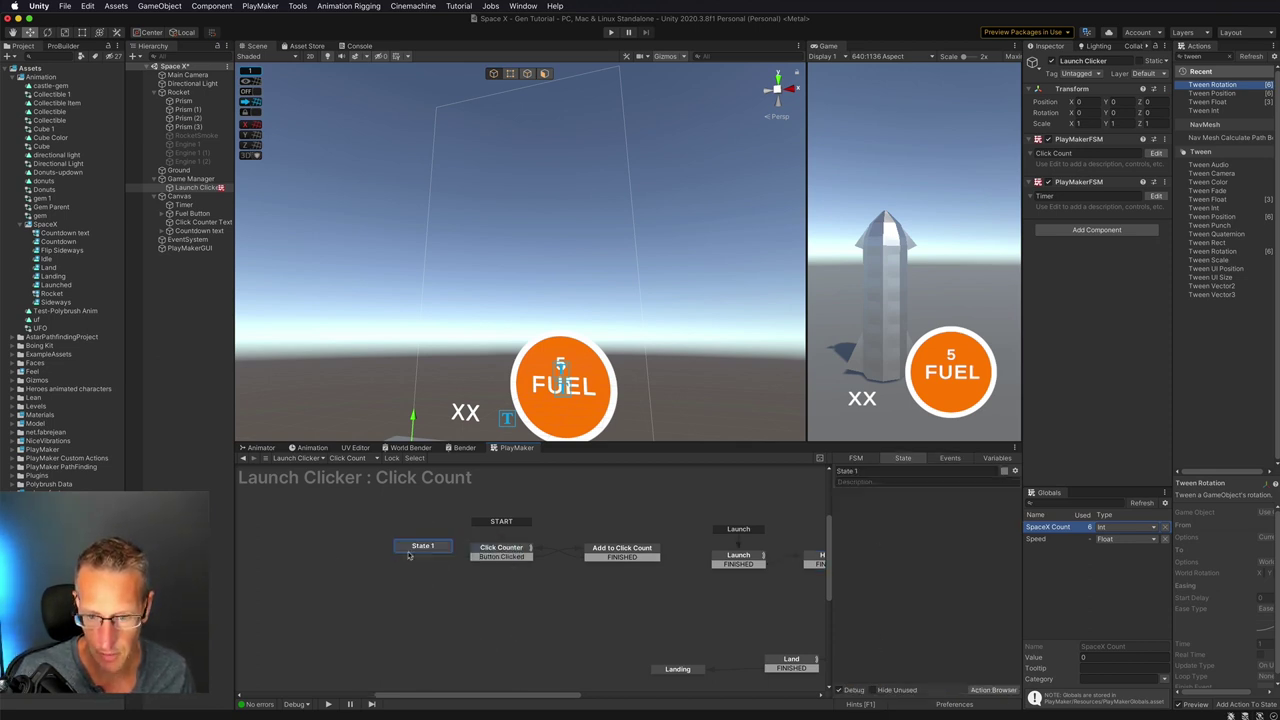
left_click_drag(420, 556, 395, 556)
right_click(403, 550)
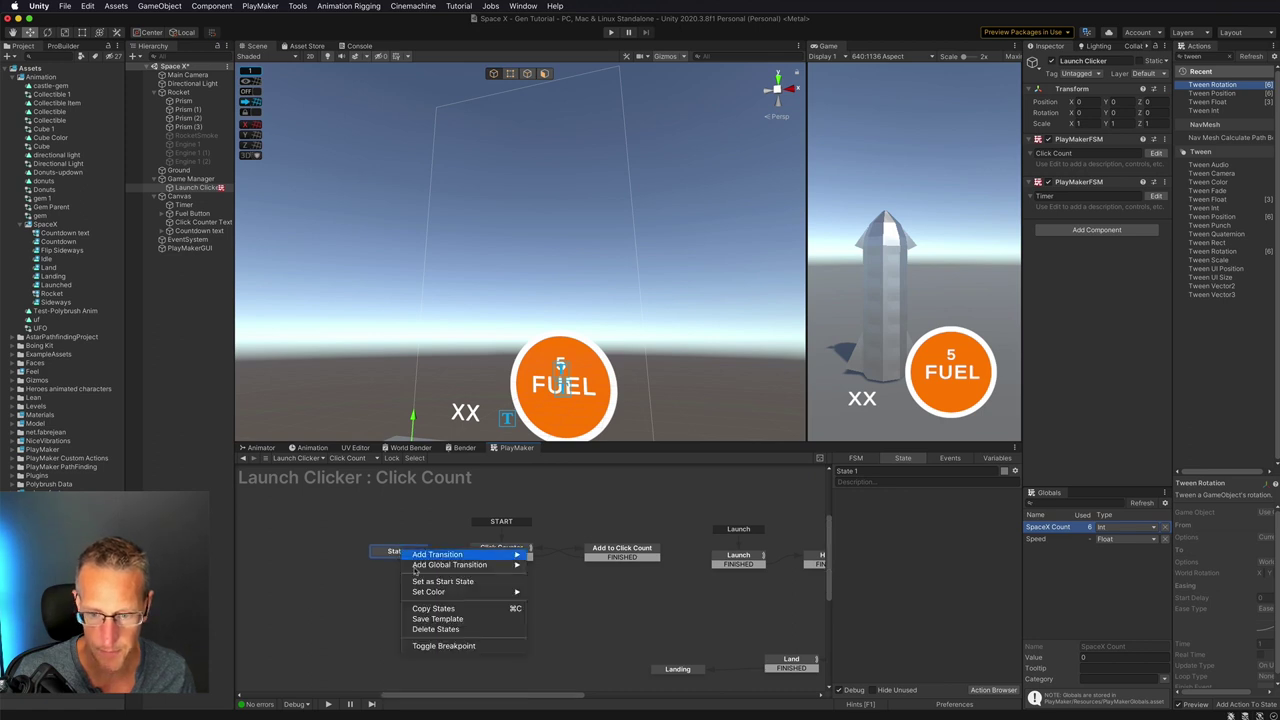
left_click(428, 582)
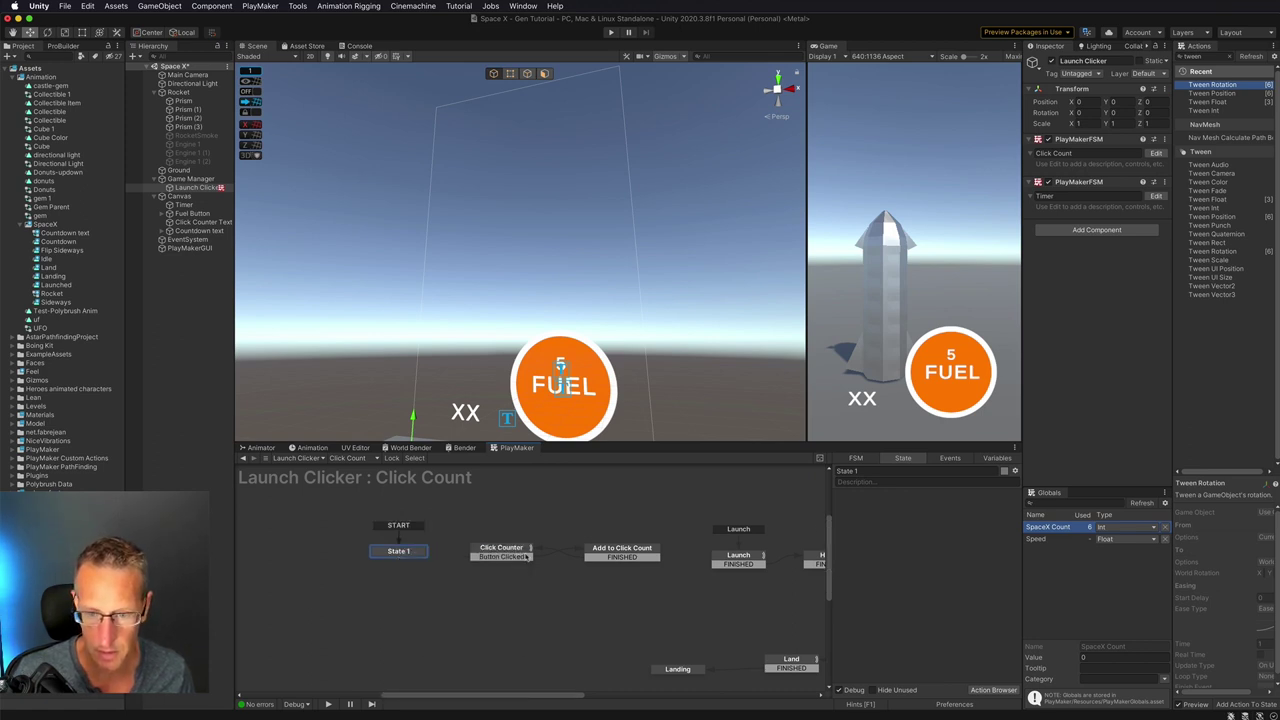
left_click(860, 469)
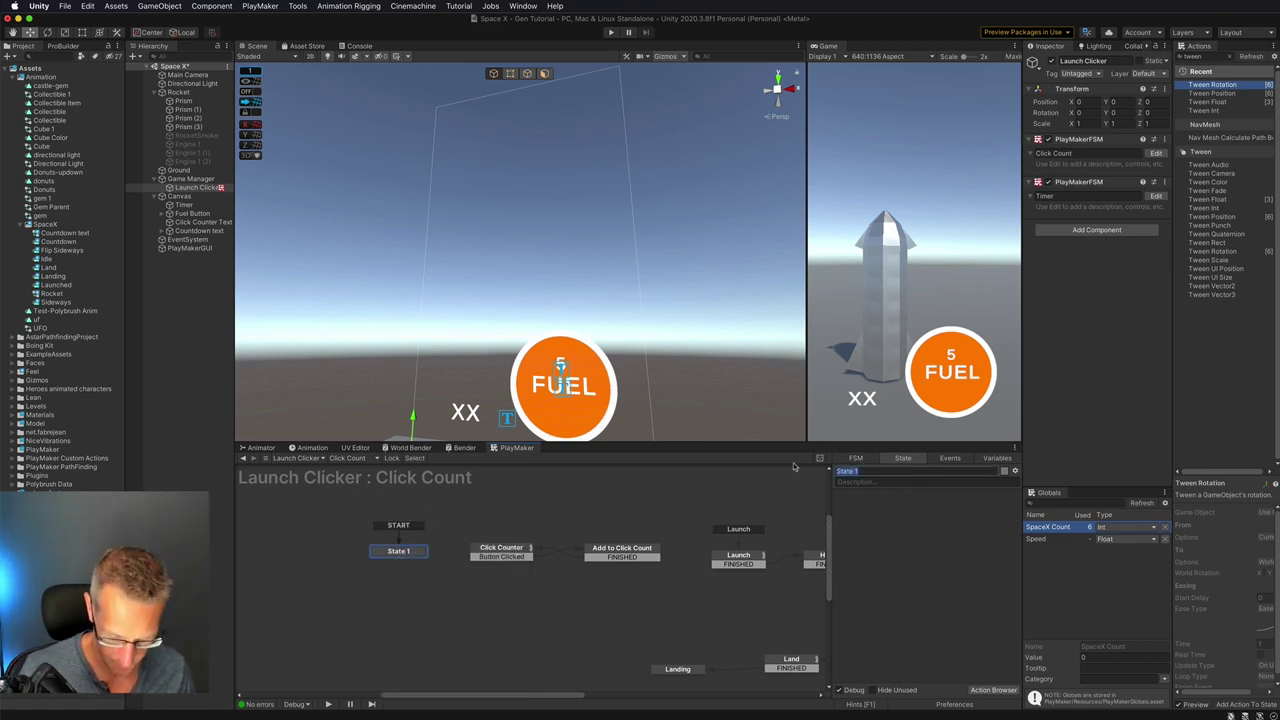
type("Wait 5")
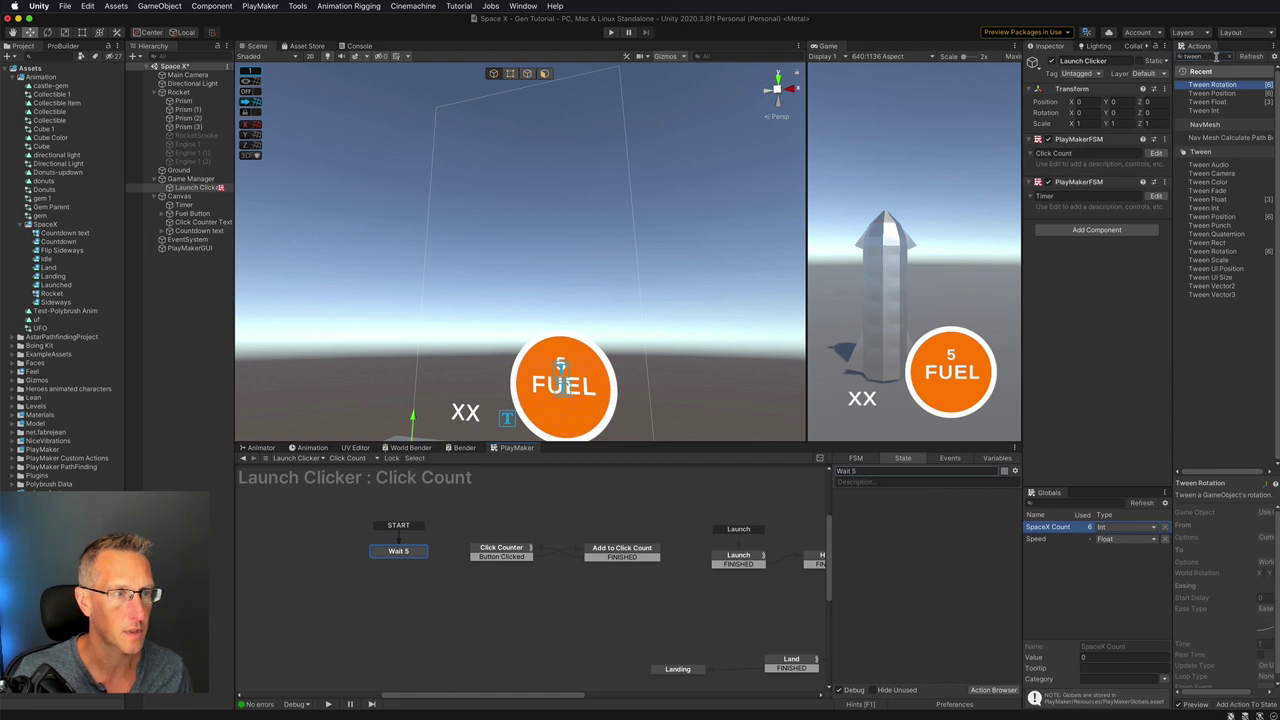
type("wait")
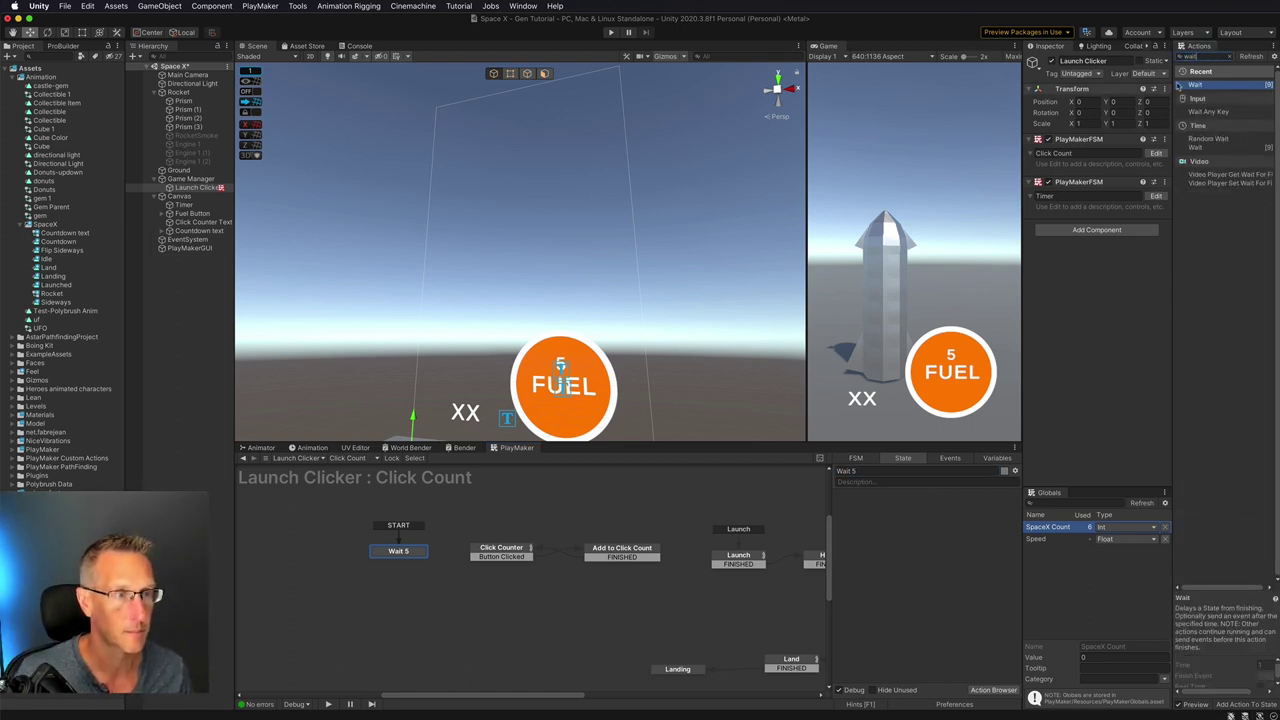
Step: Give Wait 5 a Wait action with Time 5 and Finish Event FINISHED into Click Counter
double_click(1195, 85)
left_click(926, 508)
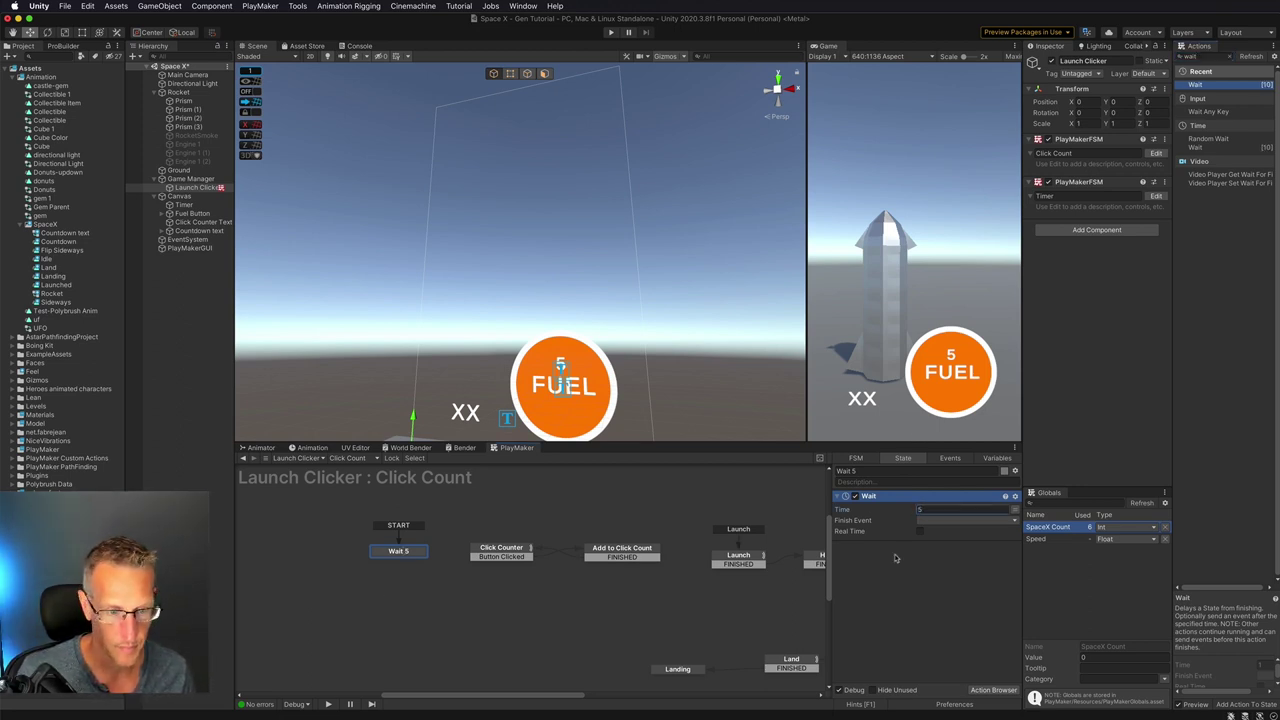
left_click(960, 520)
key("Return")
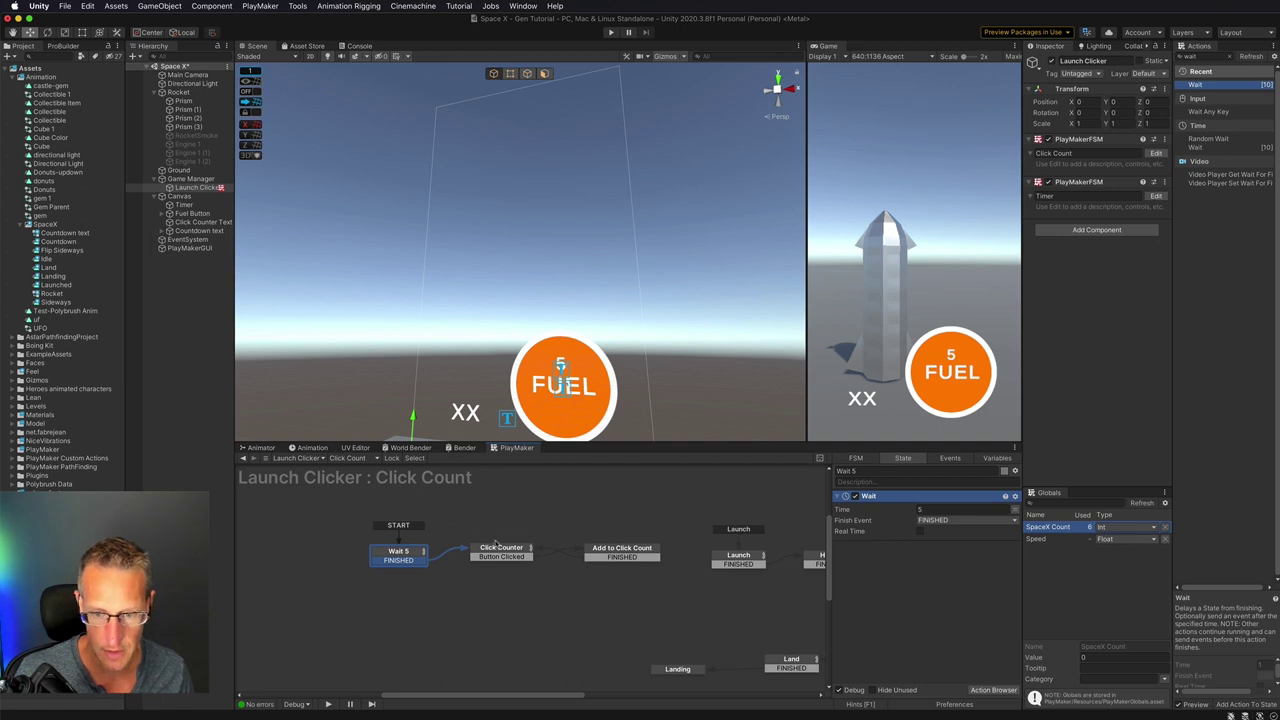
left_click(497, 548)
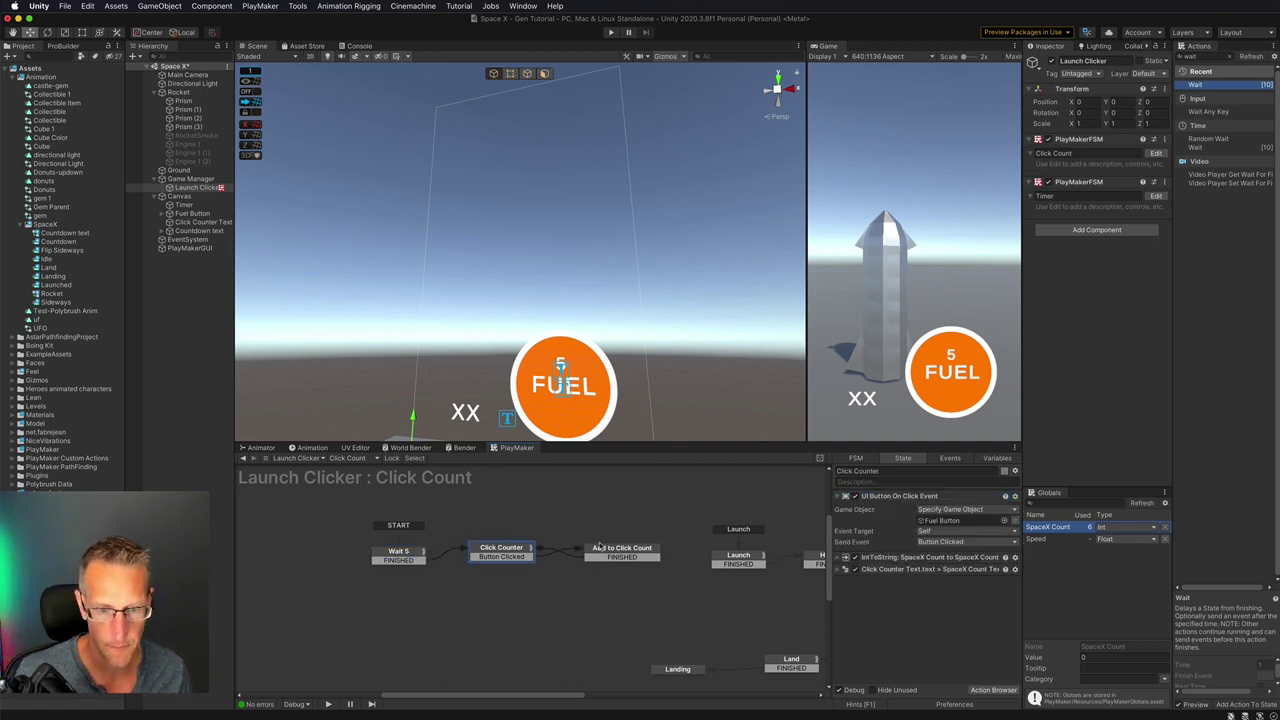
Step: Lock PlayMaker on Launch Clicker's Click Count graph, then select the Fuel Button
left_click(407, 553)
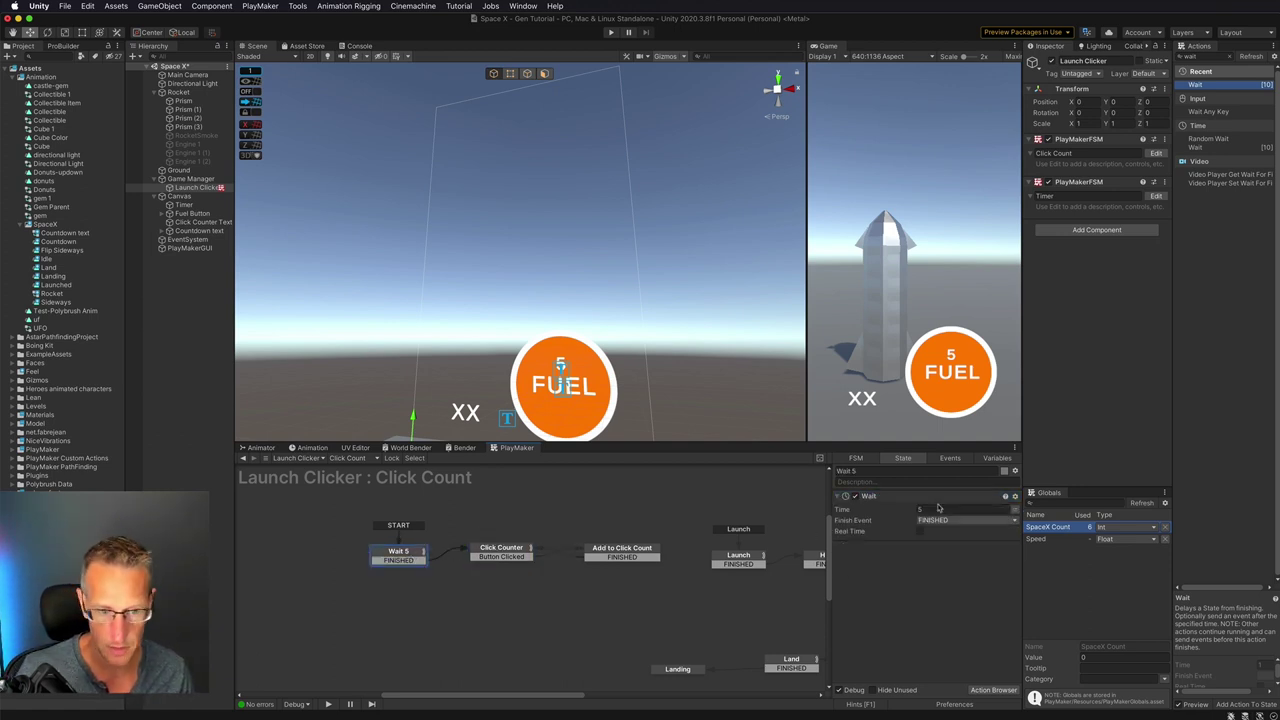
left_click(555, 345)
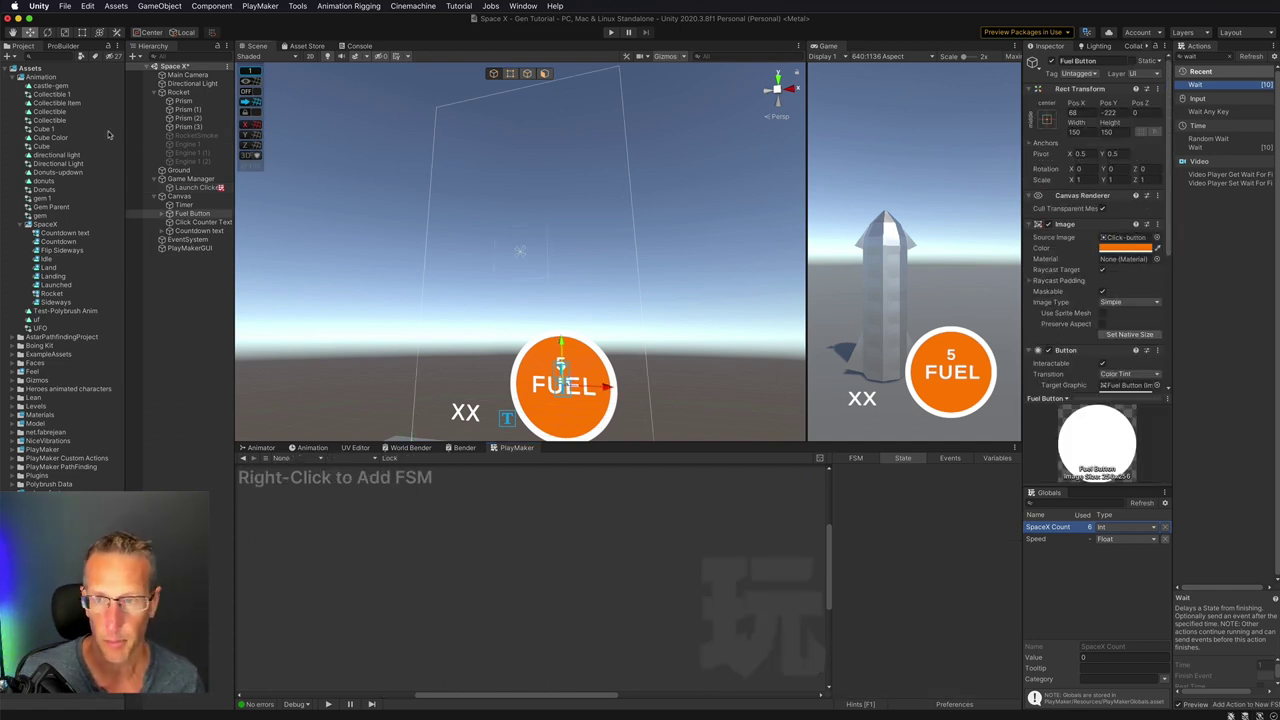
left_click(185, 205)
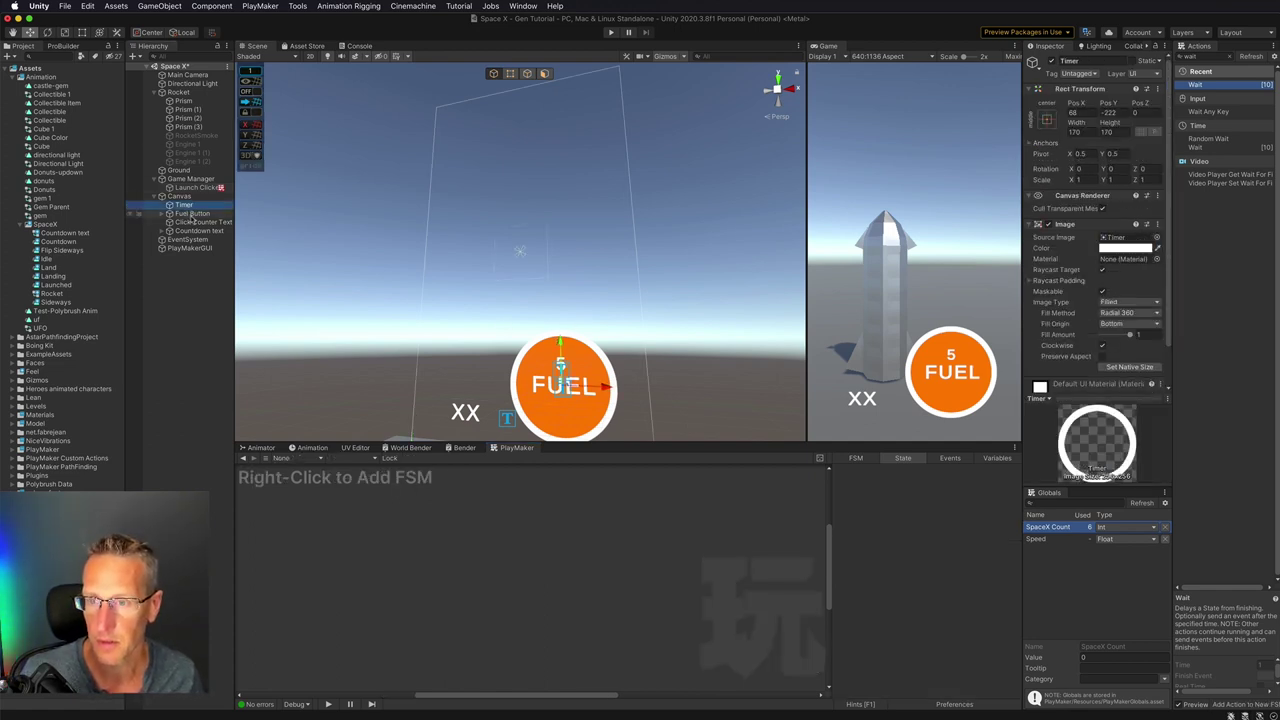
left_click(191, 214)
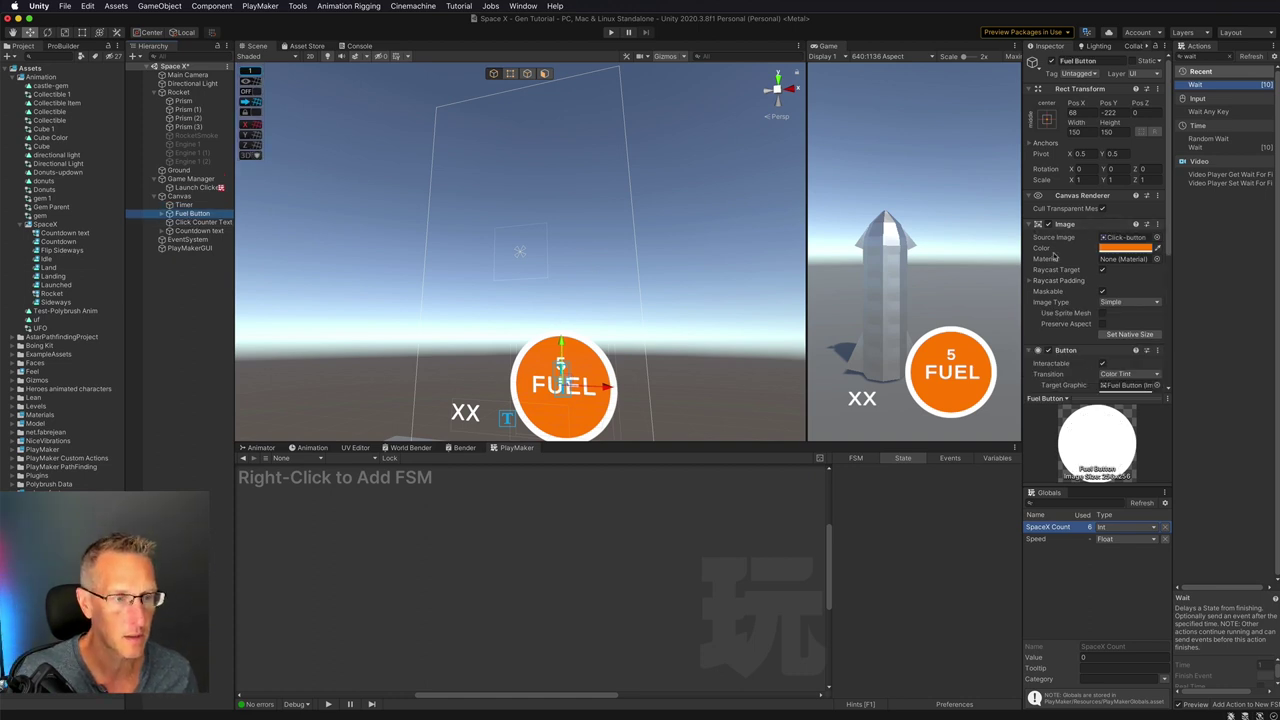
left_click(193, 187)
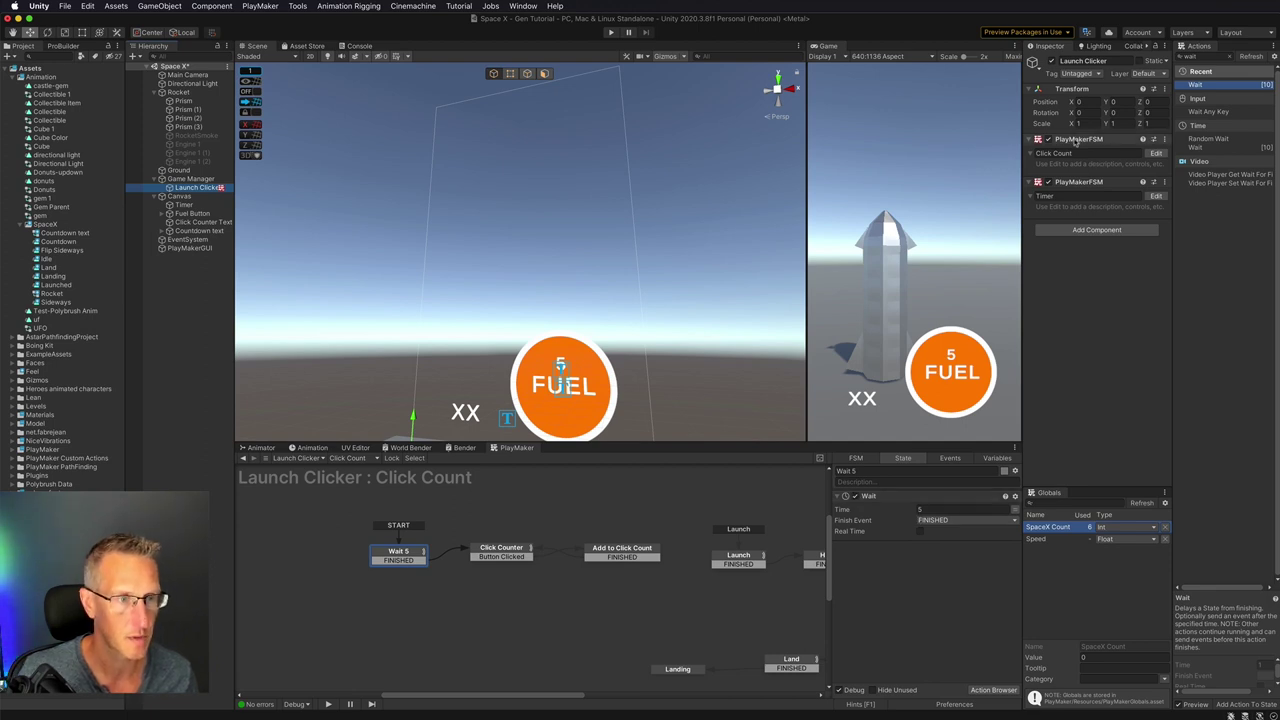
left_click(391, 459)
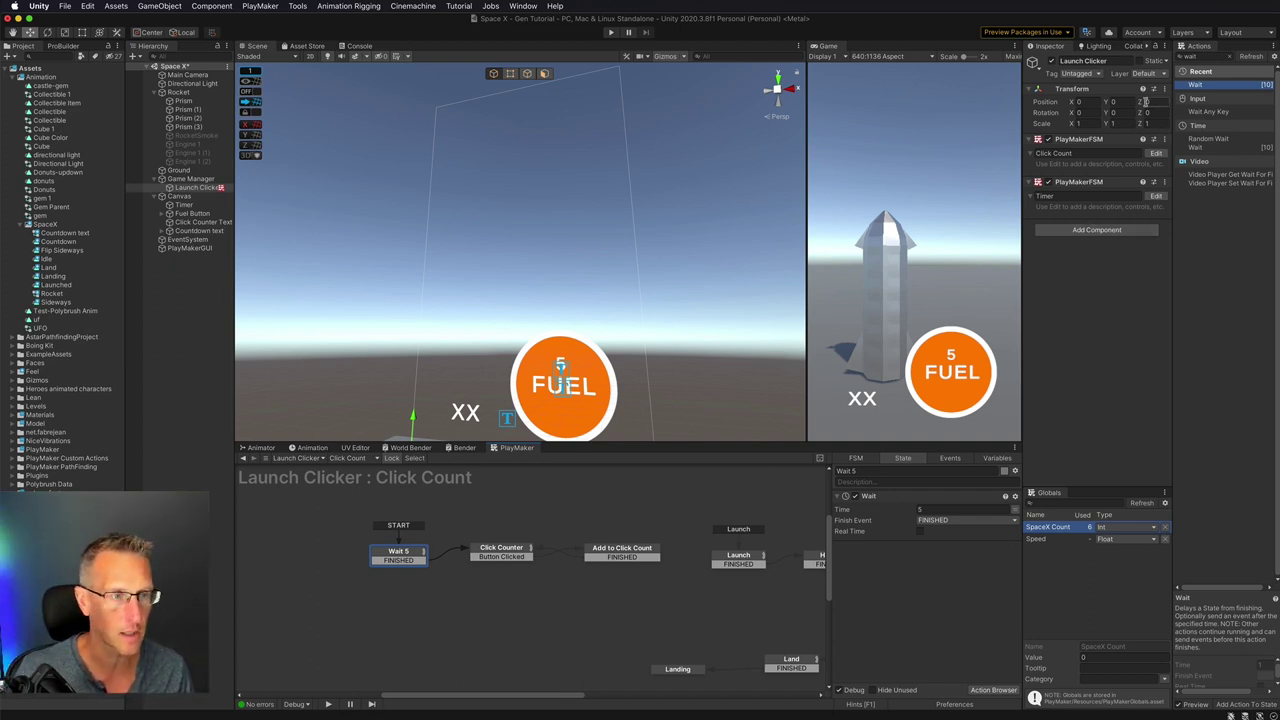
left_click(197, 214)
Step: Lower the Fuel Button image colour's alpha to about 0.30
left_click(186, 205, "super")
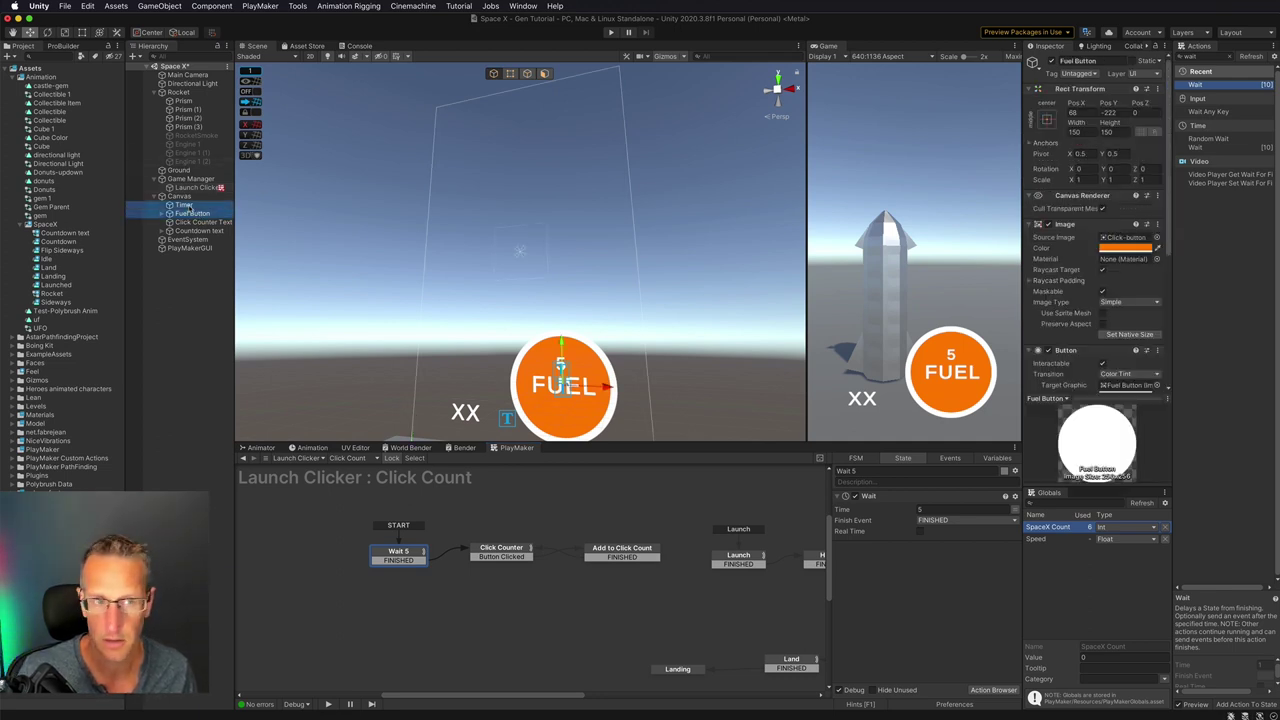
left_click(182, 205)
left_click(193, 214)
left_click(1133, 250)
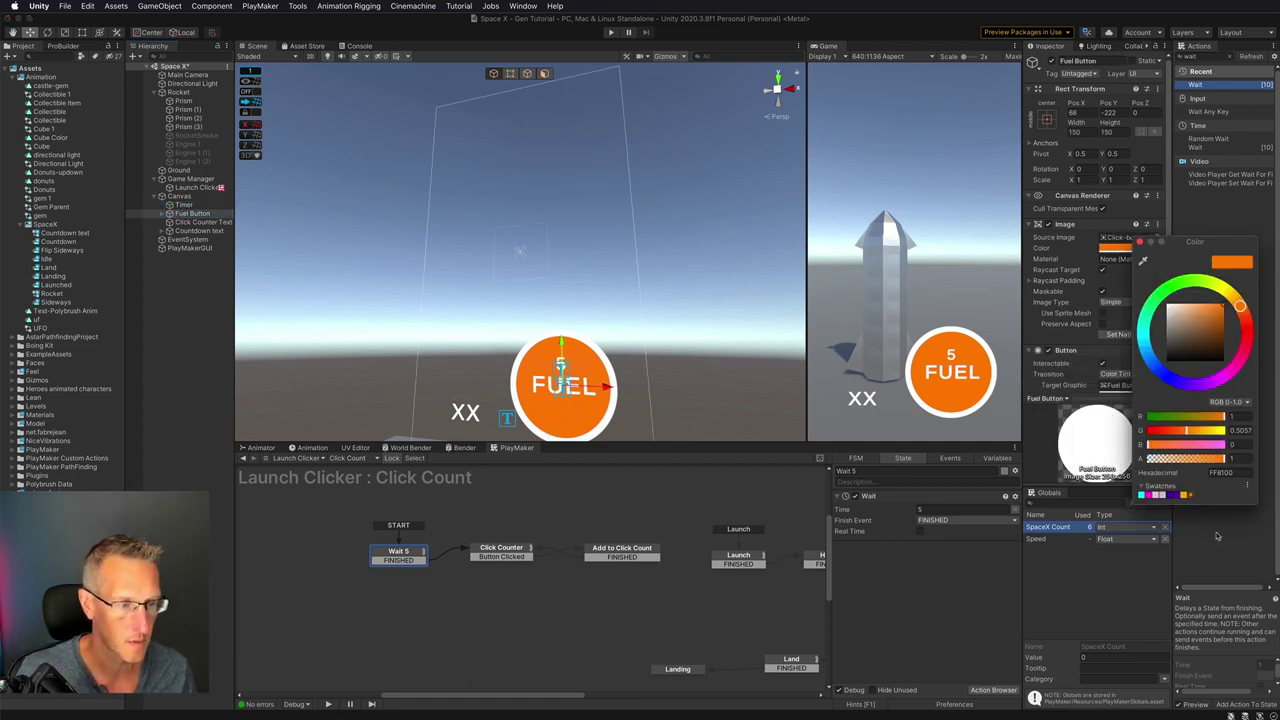
left_click_drag(1183, 458, 1172, 459)
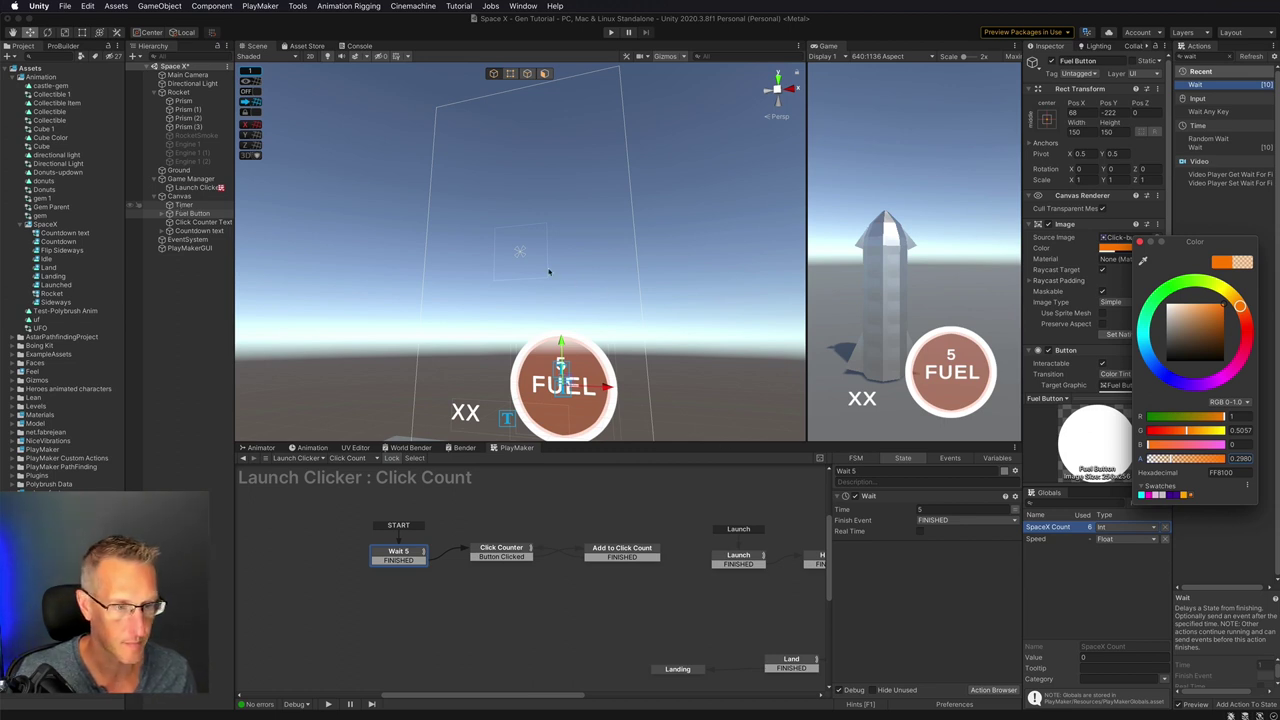
Step: Lower the alpha of the Timer ring's image colour
left_click(184, 205)
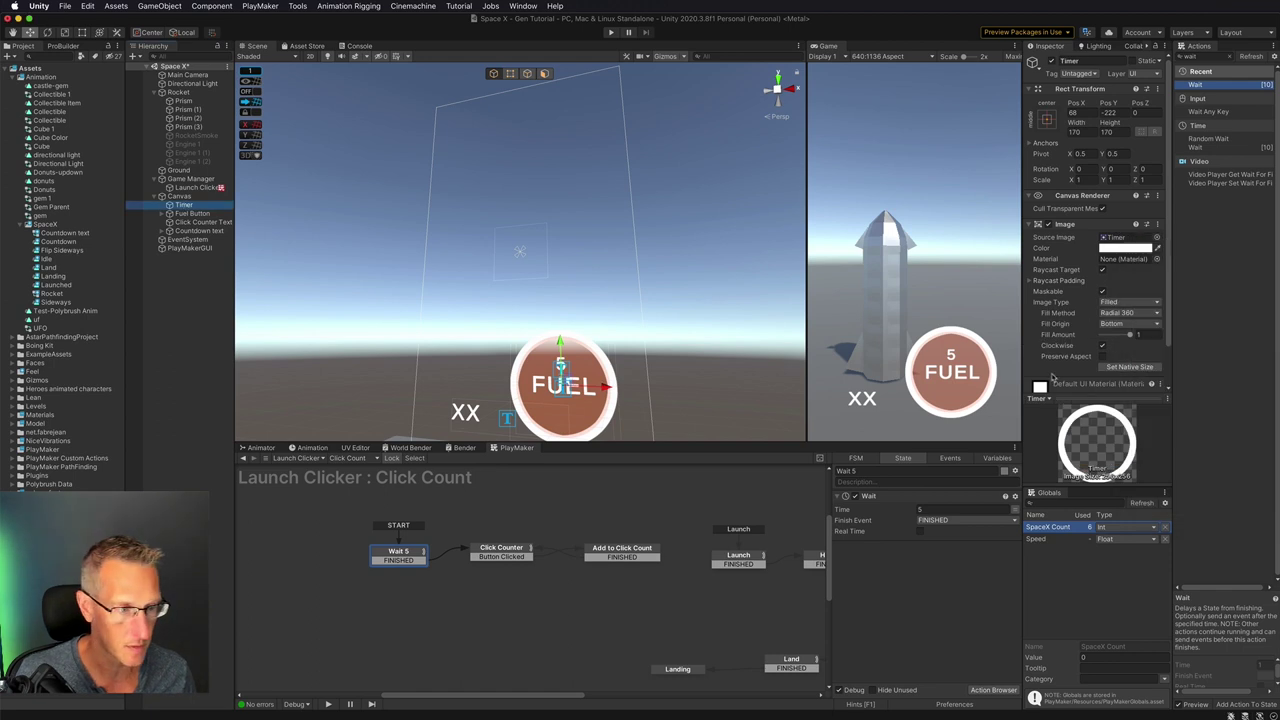
left_click(1126, 248)
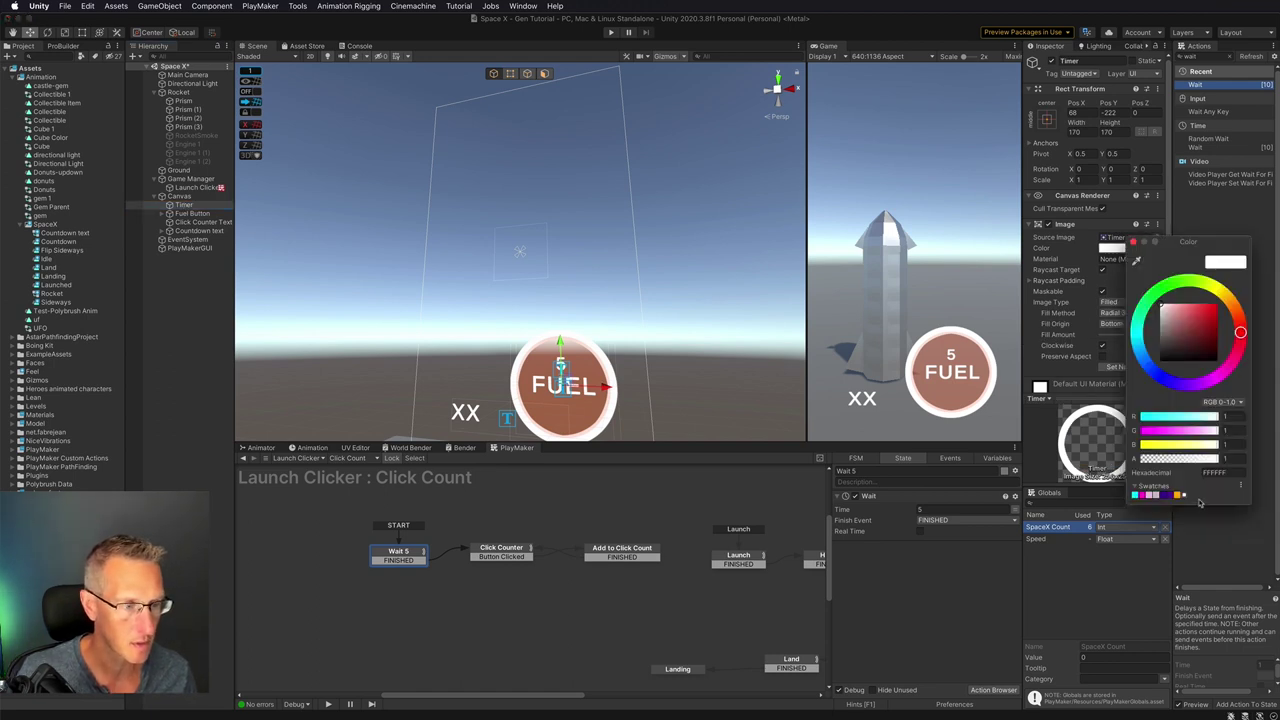
left_click(1166, 460)
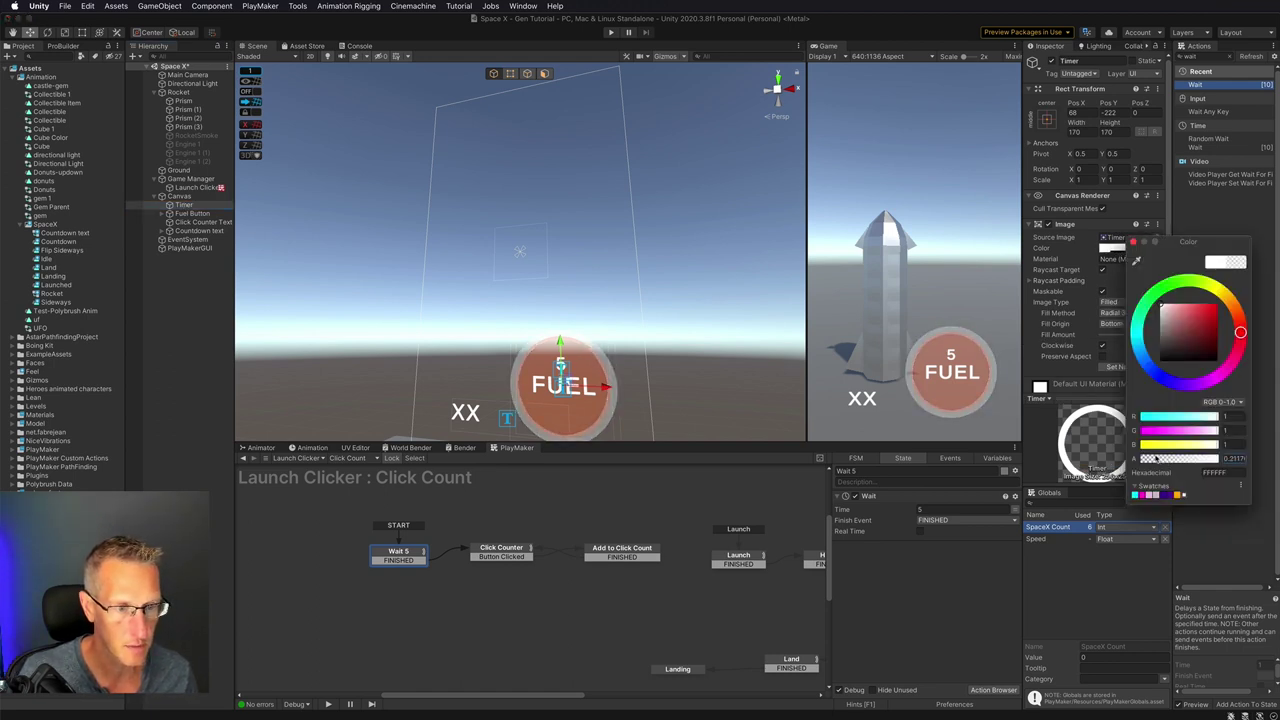